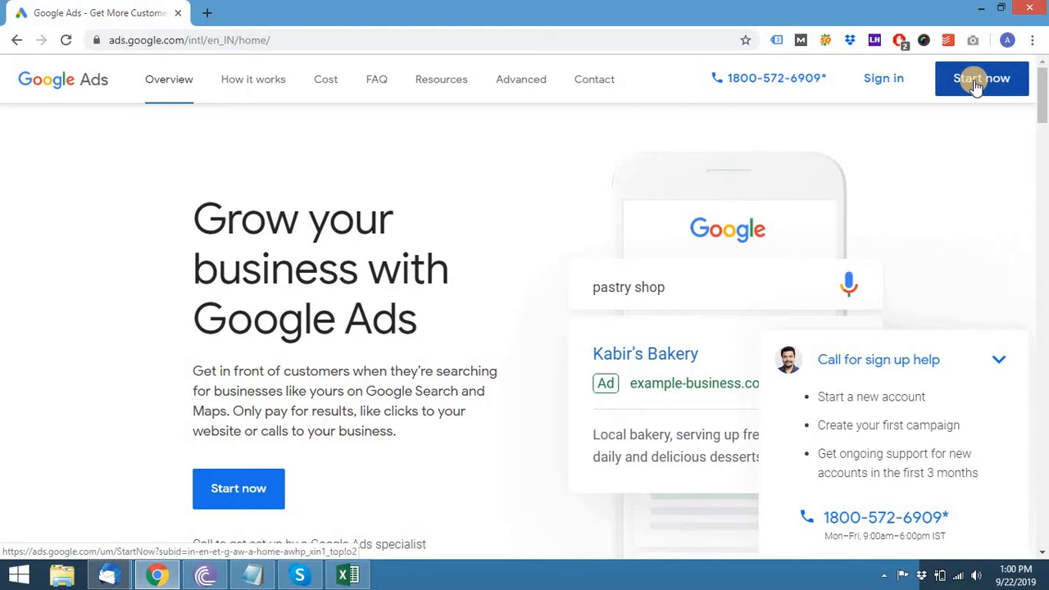
# - Sign up via Start now and choose to create a new Google Ads account
pyautogui.click(975, 85)
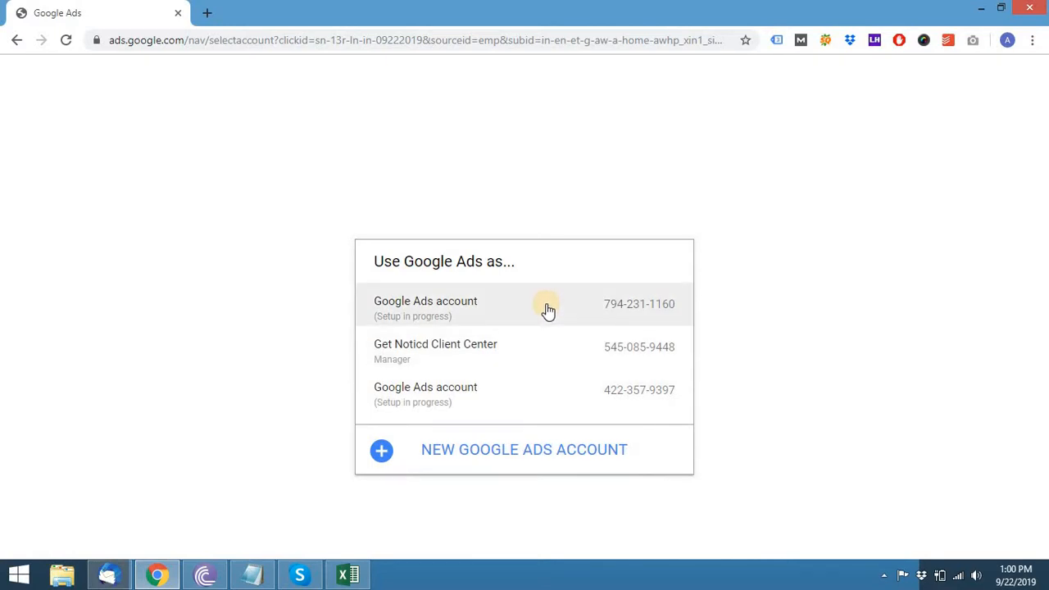
pyautogui.click(533, 456)
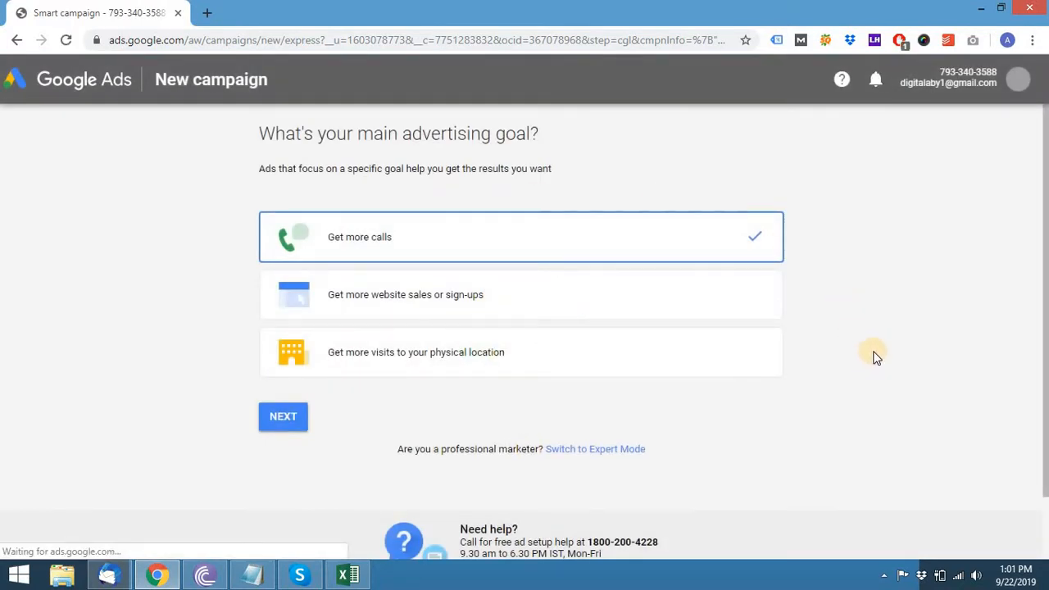
# - Keep 'Get more calls' as the advertising goal and proceed to the business step
pyautogui.scroll(-1, 877, 357)
pyautogui.scroll(1, 884, 351)
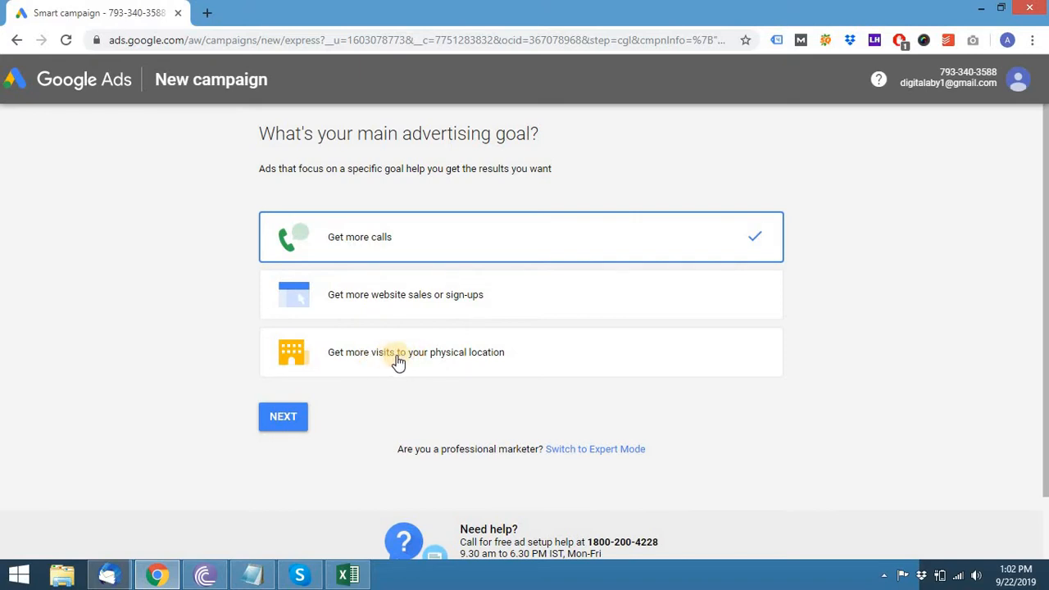
pyautogui.click(282, 419)
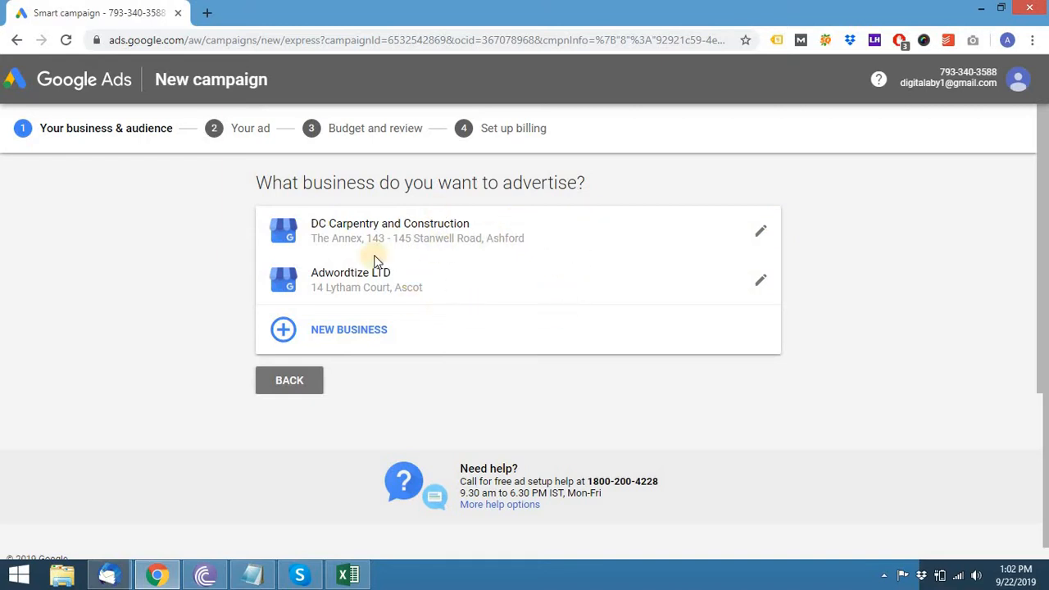
# - Choose to add a new business and place the cursor in the empty Business name field
pyautogui.click(328, 332)
pyautogui.click(430, 305)
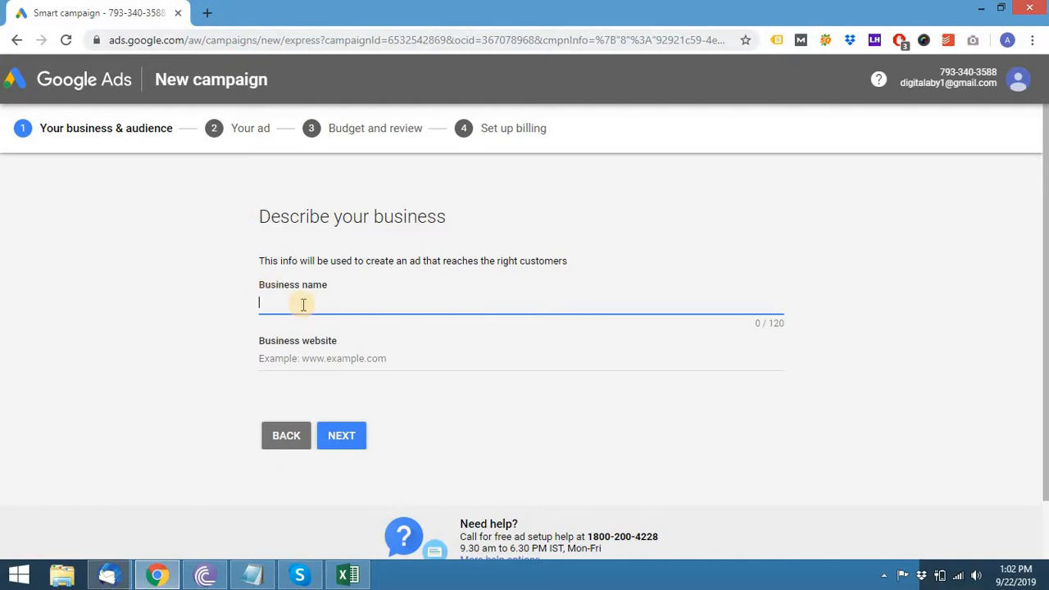
pyautogui.write('Adwrdo')
pyautogui.press('BackSpace')
pyautogui.press('BackSpace')
pyautogui.write('ords')
pyautogui.press('BackSpace')
pyautogui.press('BackSpace')
pyautogui.press('BackSpace')
pyautogui.press('BackSpace')
pyautogui.write('ordtise LTD')
pyautogui.press('Tab')
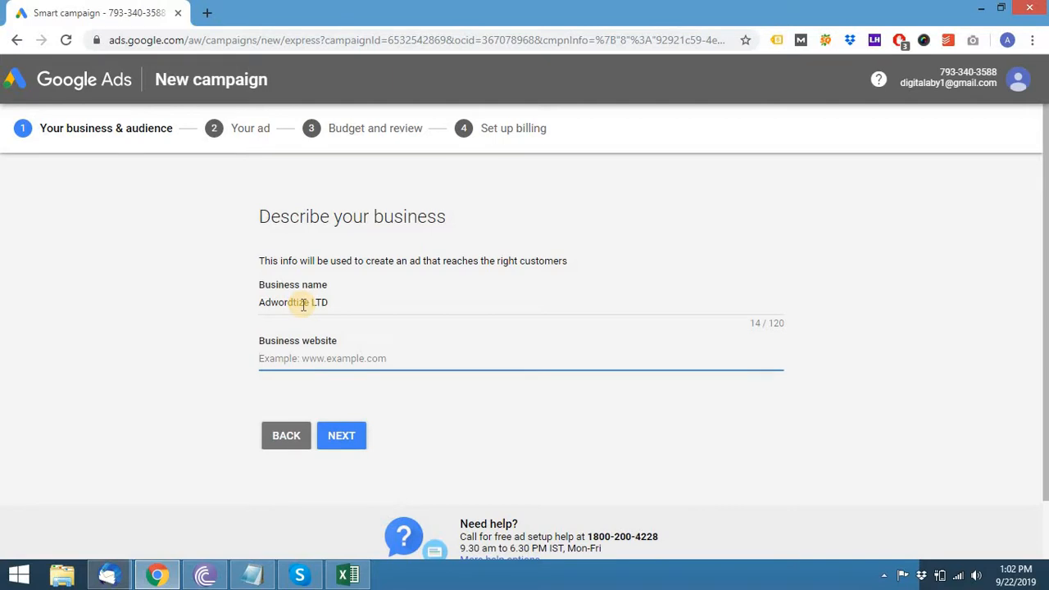
pyautogui.write('www.adwordtize.co.uk')
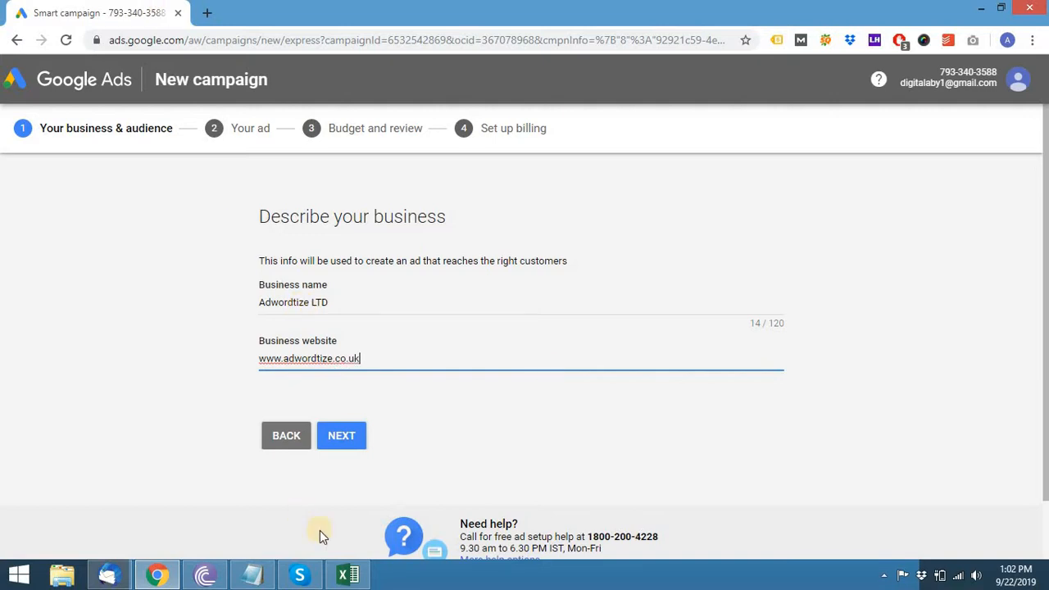
pyautogui.tripleClick(330, 361)
pyautogui.hotkey('ctrl', 'c')
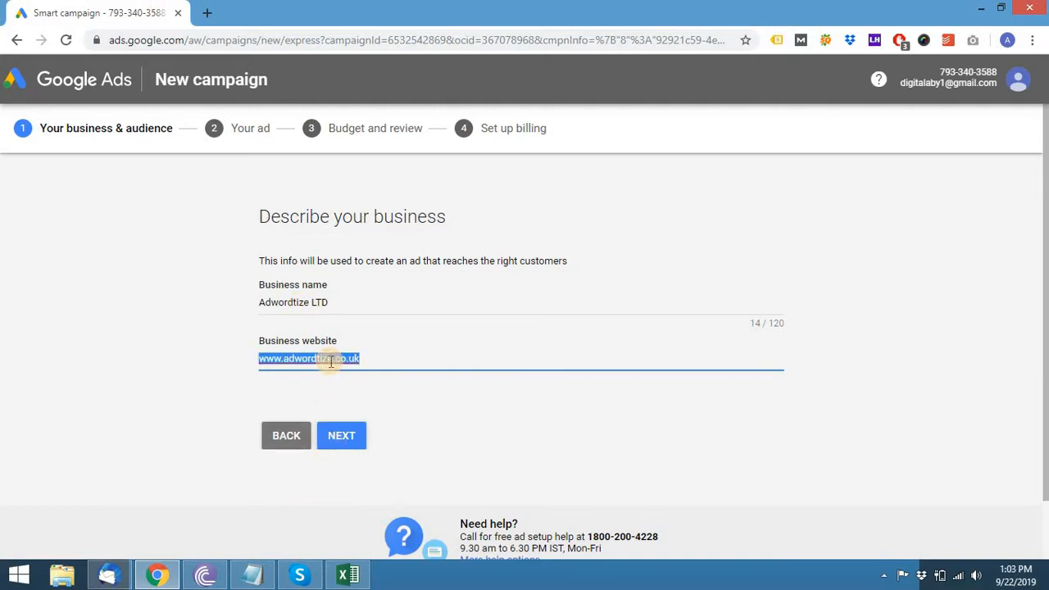
pyautogui.click(207, 12)
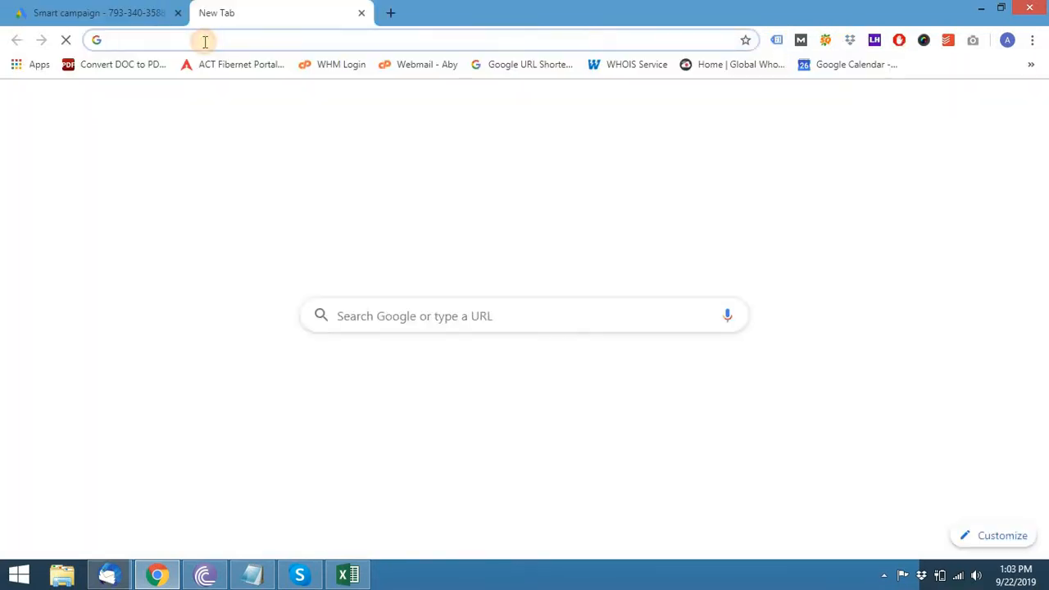
# - Load the pasted Adwordtize site address and log out of the WordPress admin
pyautogui.hotkey('ctrl', 'v')
pyautogui.press('Return')
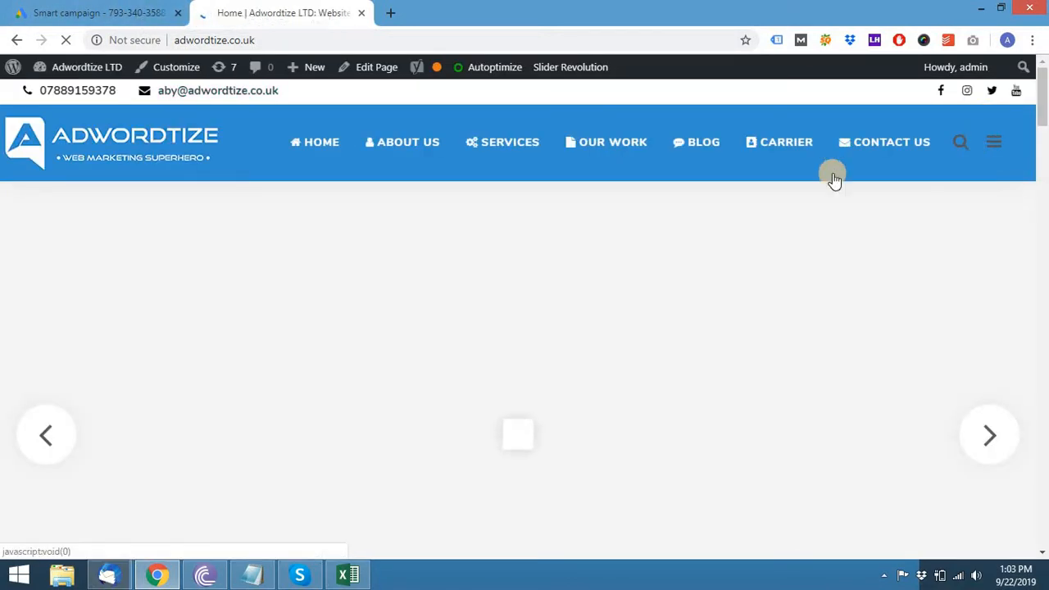
pyautogui.moveTo(993, 66)
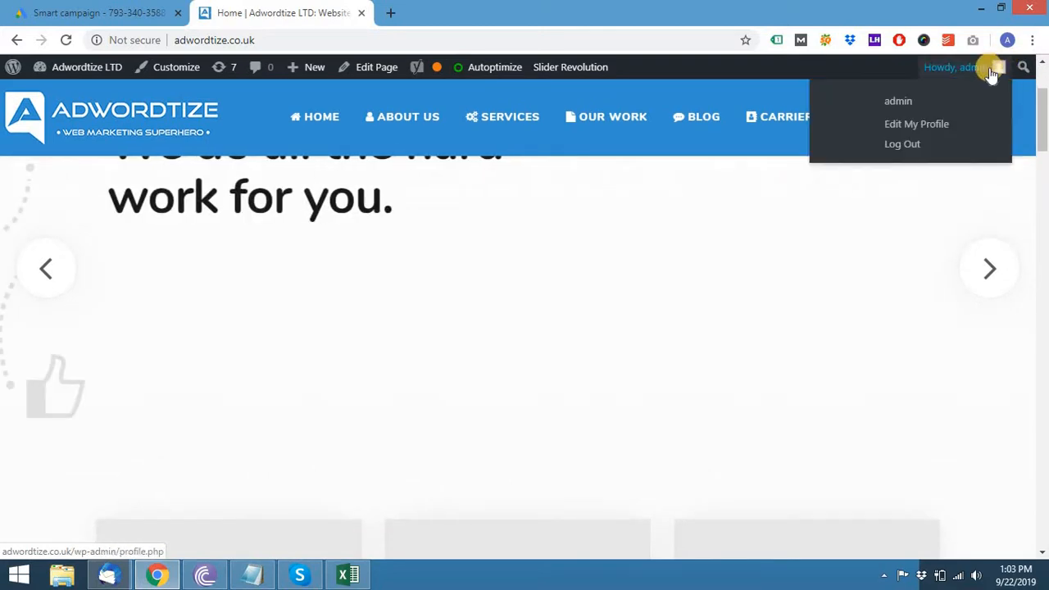
pyautogui.click(904, 146)
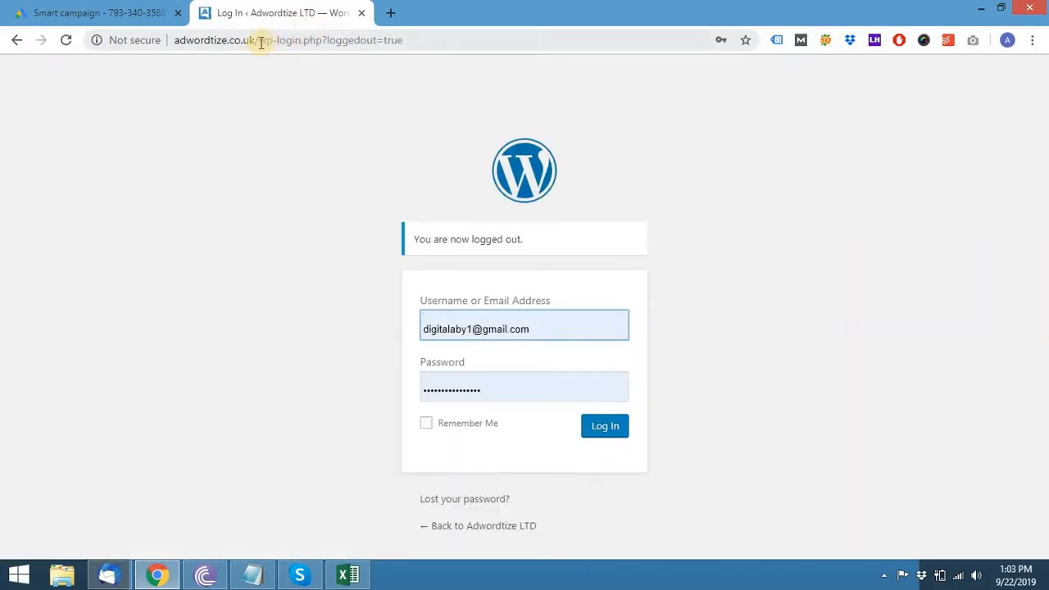
# - Remove wp-login.php from the address to view the public home page, then dismiss the signup popup
pyautogui.moveTo(261, 42); pyautogui.dragTo(607, 44)
pyautogui.press('BackSpace')
pyautogui.press('Return')
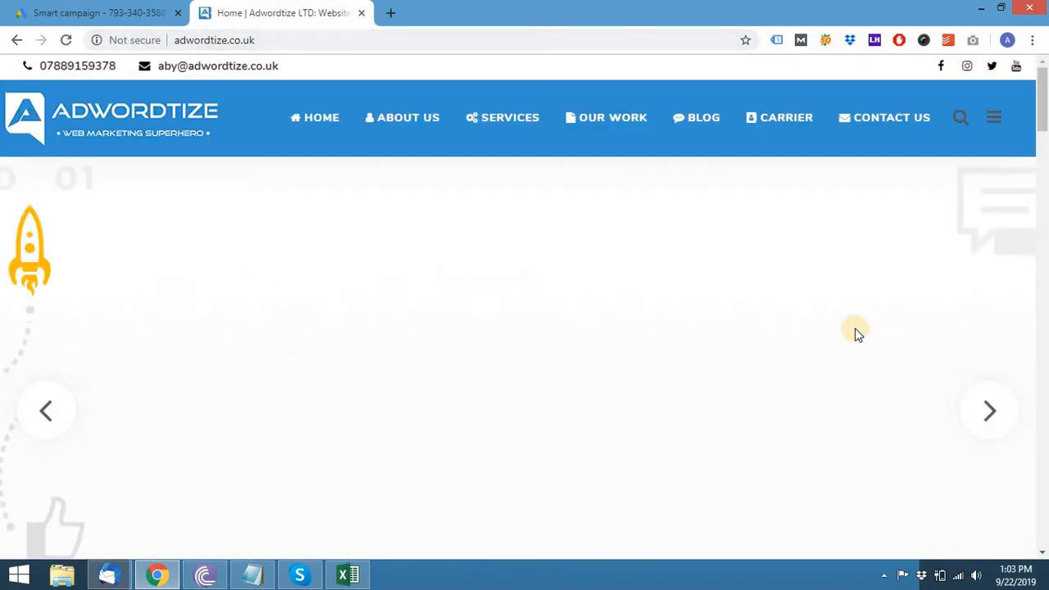
pyautogui.scroll(-8, 855, 328)
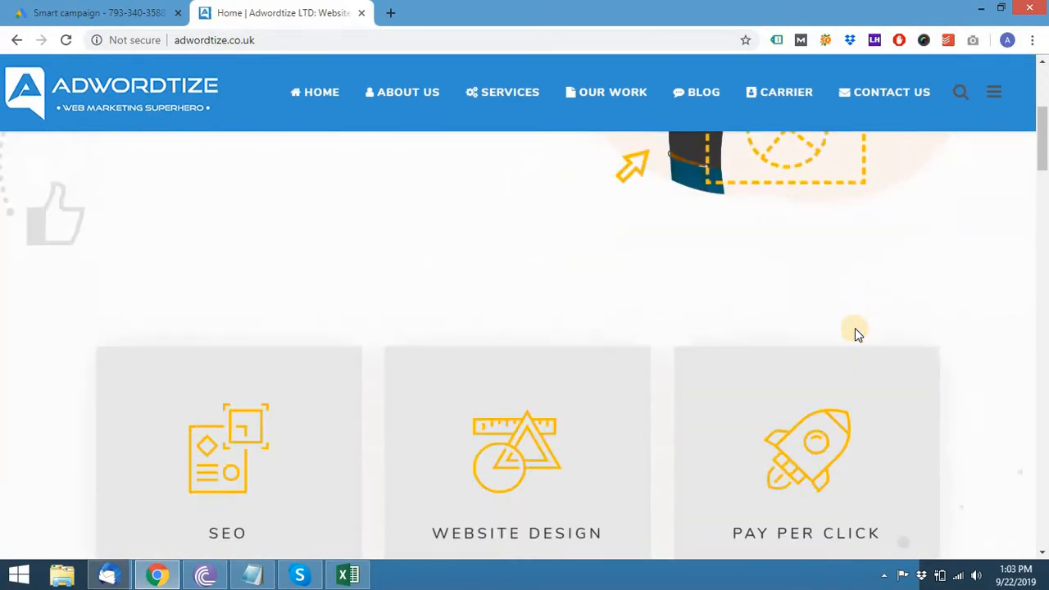
pyautogui.scroll(-5, 855, 328)
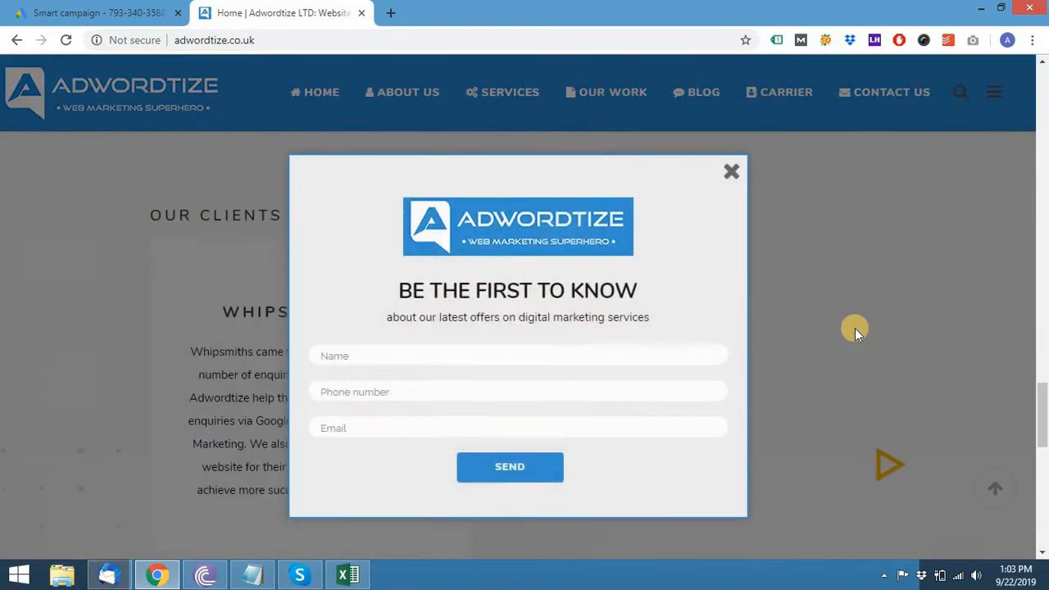
pyautogui.scroll(10, 851, 329)
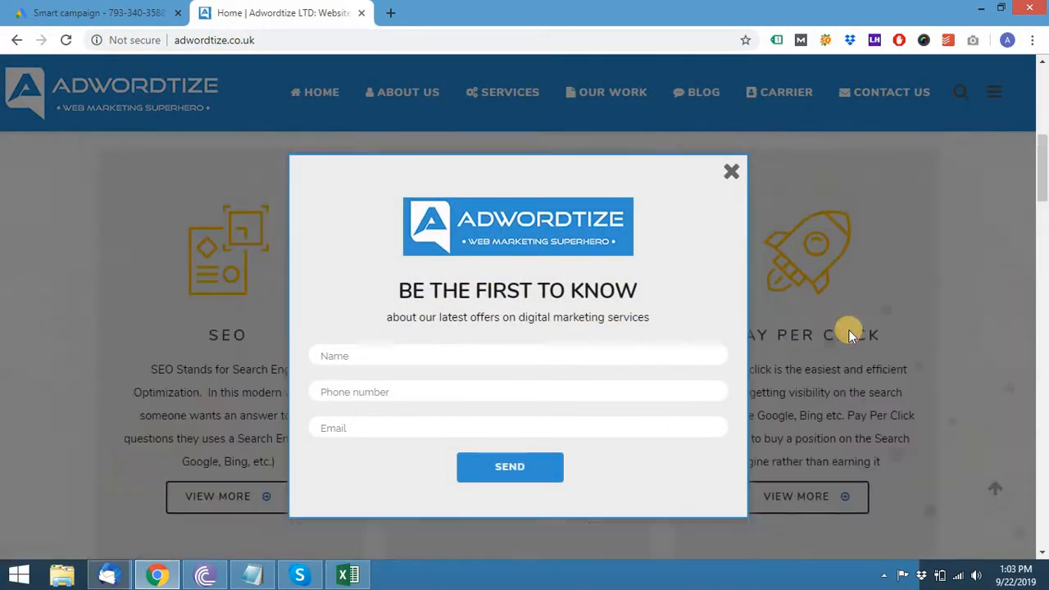
pyautogui.click(732, 175)
# - Return to the Smart campaign setup and continue past the business description
pyautogui.click(123, 12)
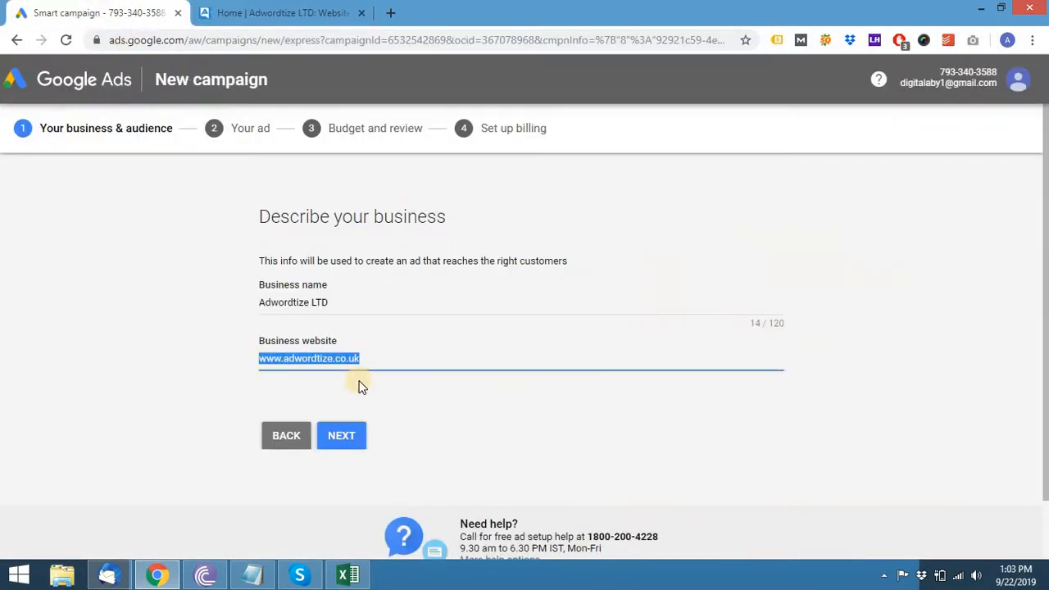
pyautogui.click(345, 436)
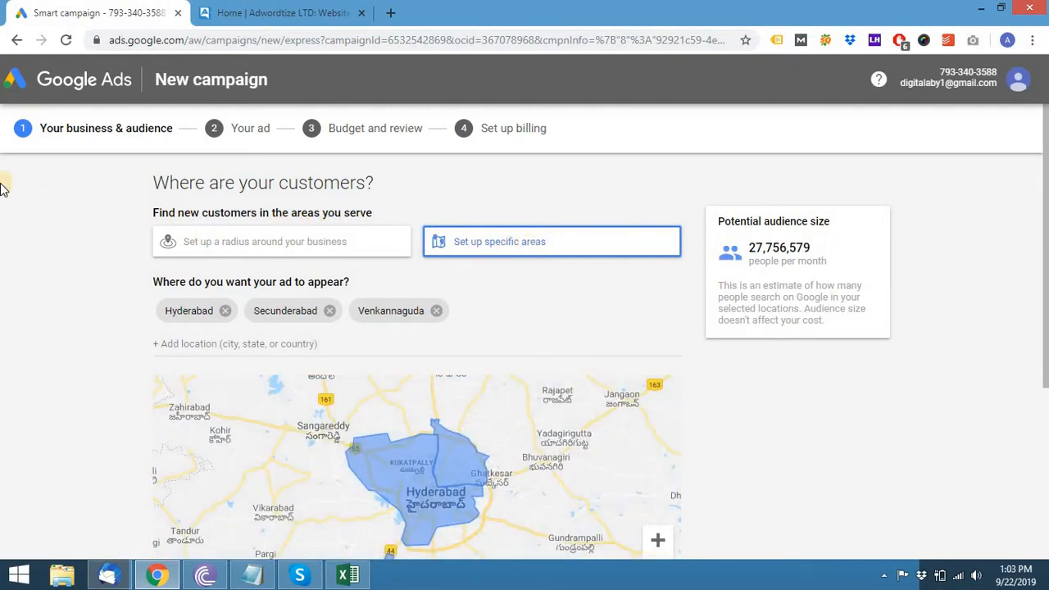
pyautogui.scroll(-1, 4, 180)
pyautogui.scroll(1, 5, 180)
# - Remove the Hyderabad, Secunderabad and Venkannaguda locations and switch to a radius around the business
pyautogui.click(267, 244)
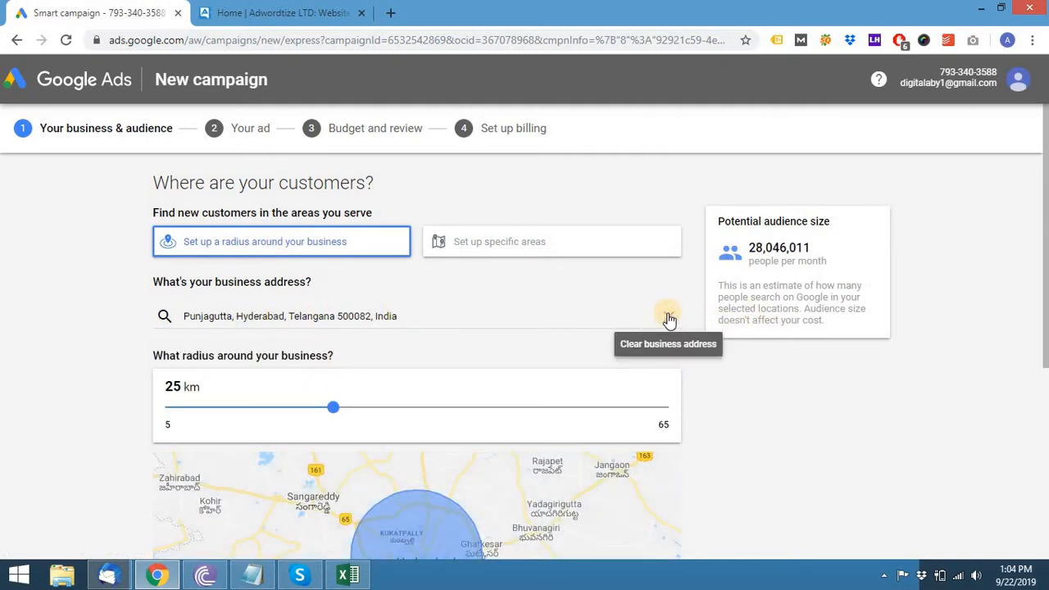
pyautogui.click(521, 248)
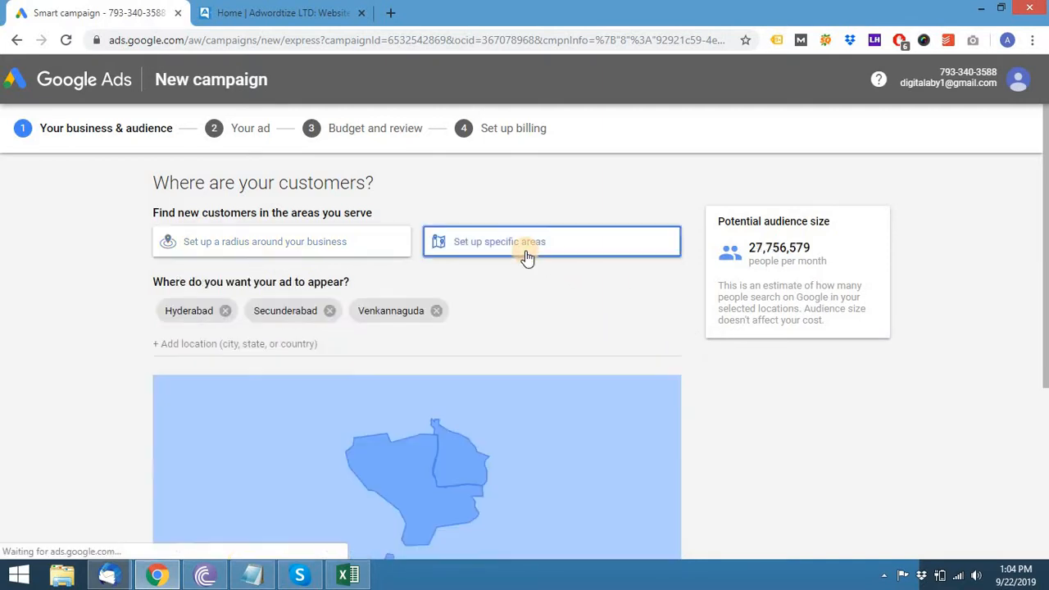
pyautogui.click(656, 250)
pyautogui.scroll(-3, 551, 363)
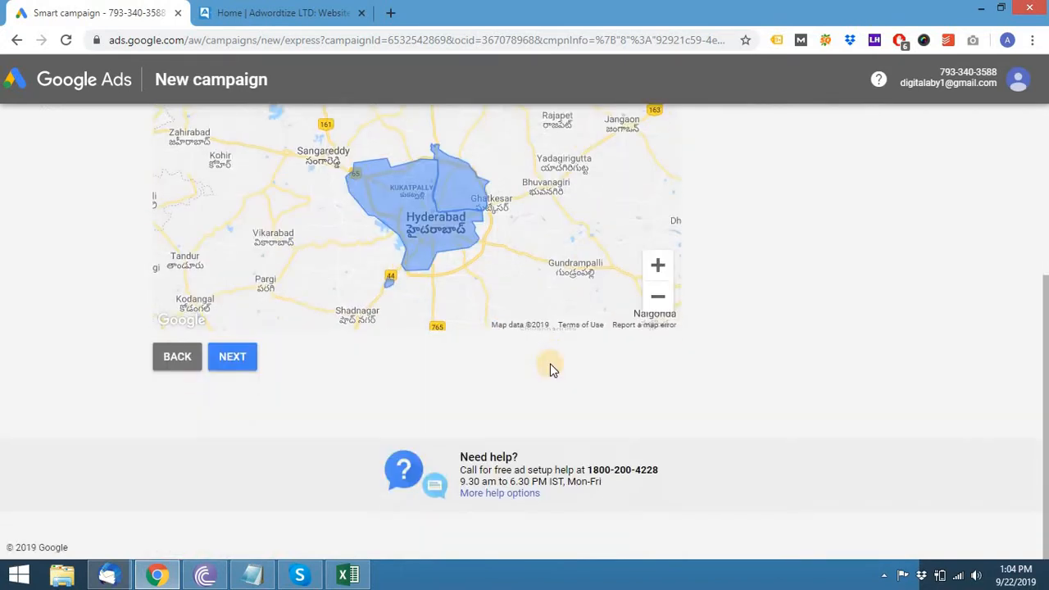
pyautogui.scroll(3, 550, 363)
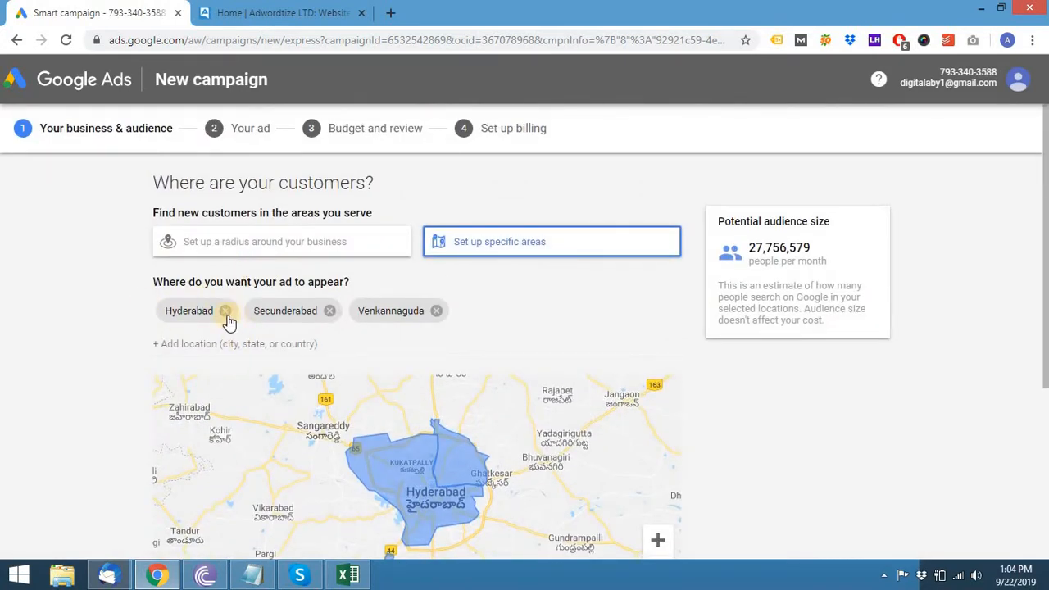
pyautogui.click(228, 311)
pyautogui.click(242, 310)
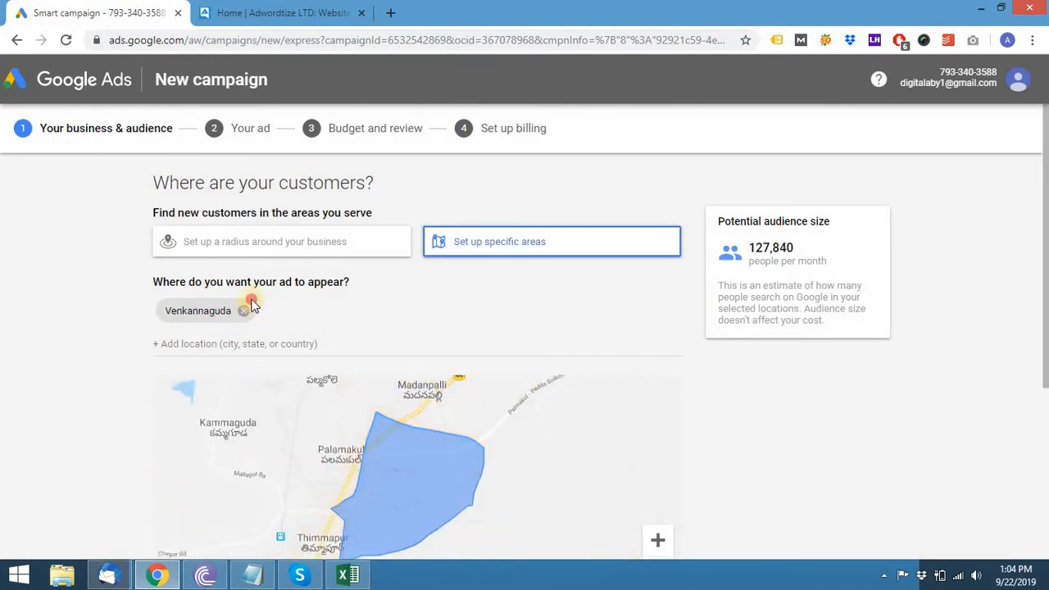
pyautogui.click(244, 310)
pyautogui.click(261, 251)
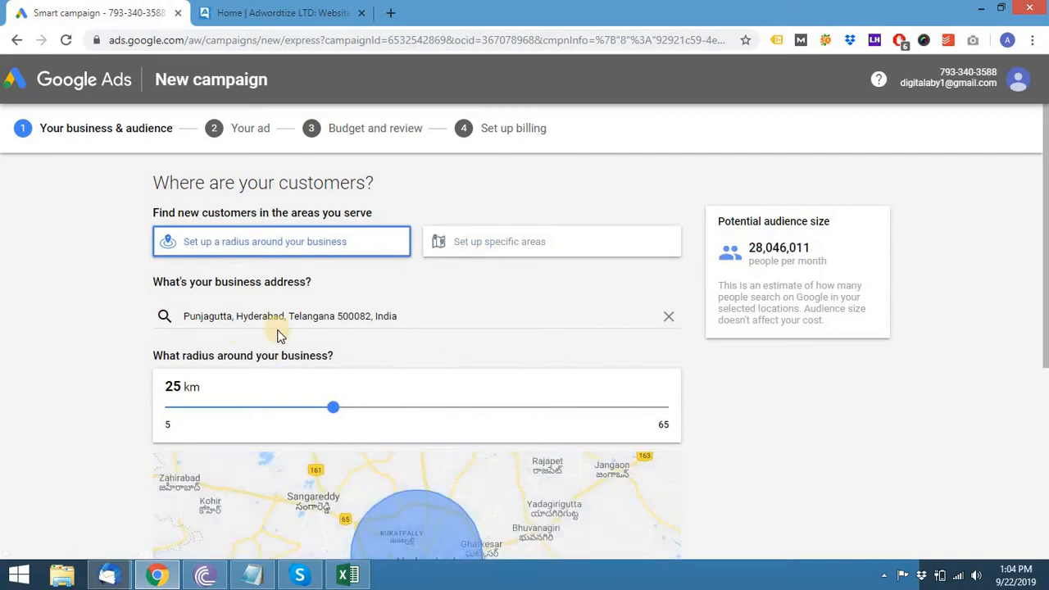
# - Replace the business address with Ascot Racecourse, Ascot
pyautogui.click(281, 320)
pyautogui.click(669, 317)
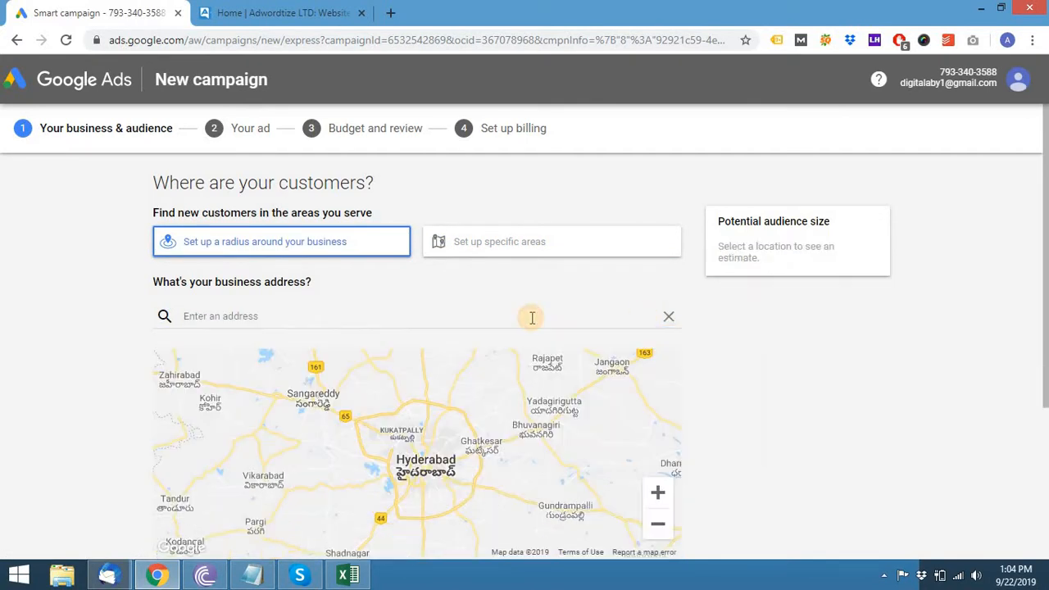
pyautogui.write('s')
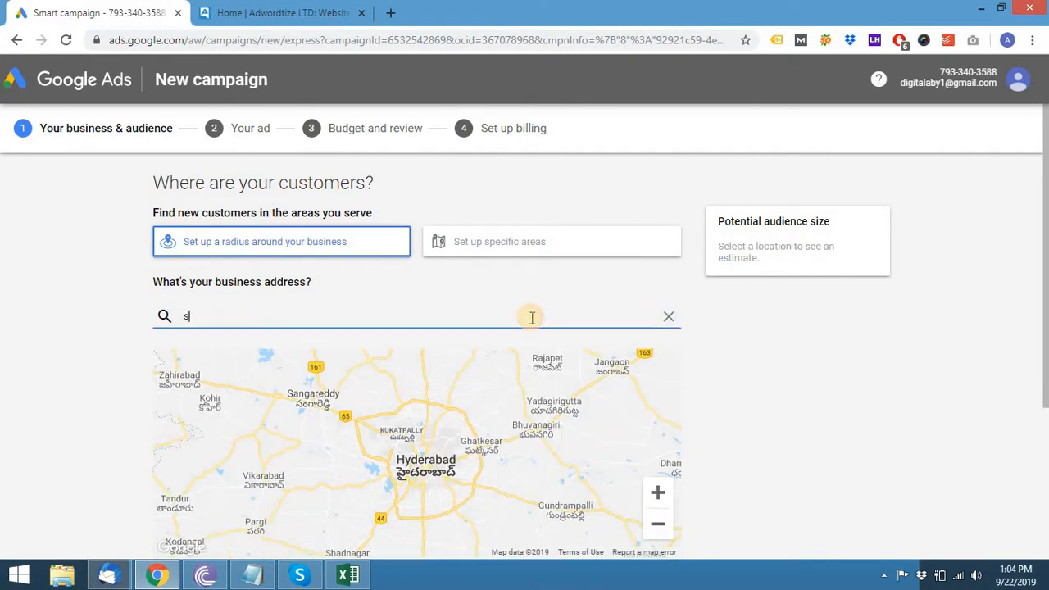
pyautogui.press('BackSpace')
pyautogui.write('ascot')
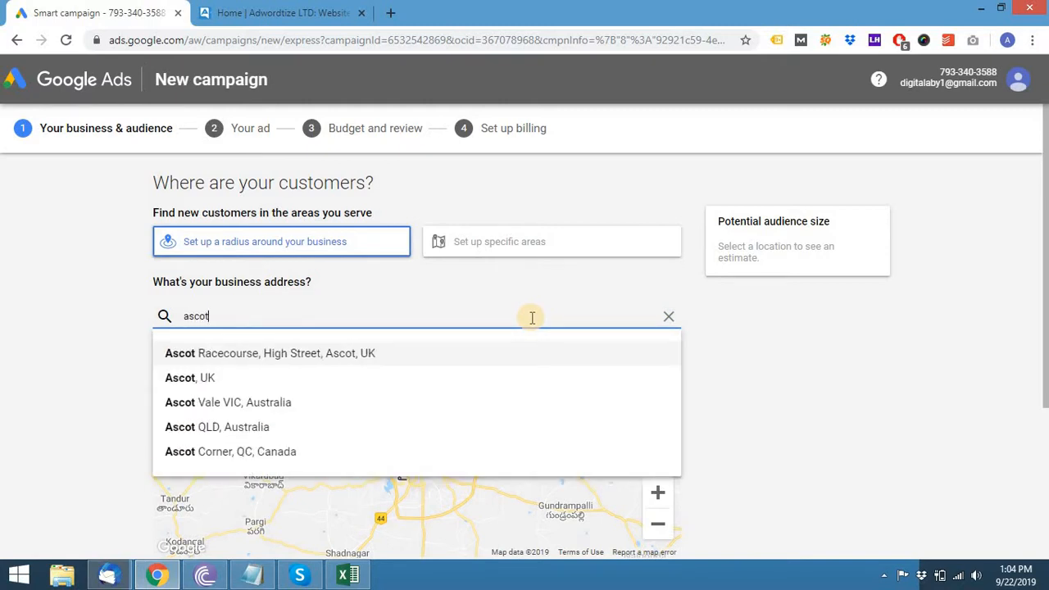
pyautogui.click(258, 353)
# - Widen the targeting radius to 40 mi and continue to the product step
pyautogui.scroll(-2, 804, 391)
pyautogui.moveTo(330, 255); pyautogui.dragTo(719, 273)
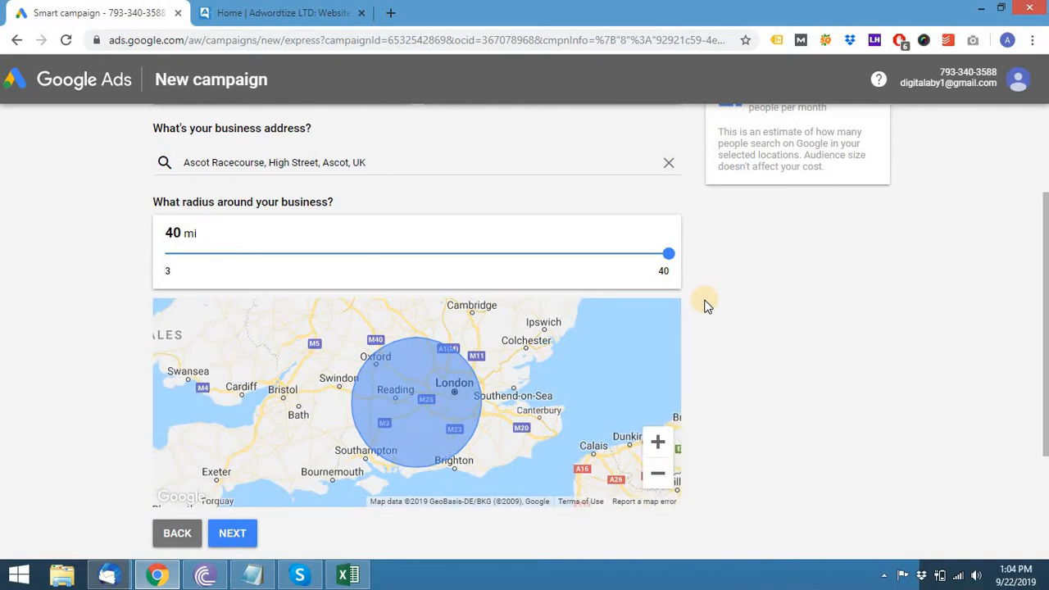
pyautogui.scroll(-2, 192, 394)
pyautogui.click(231, 382)
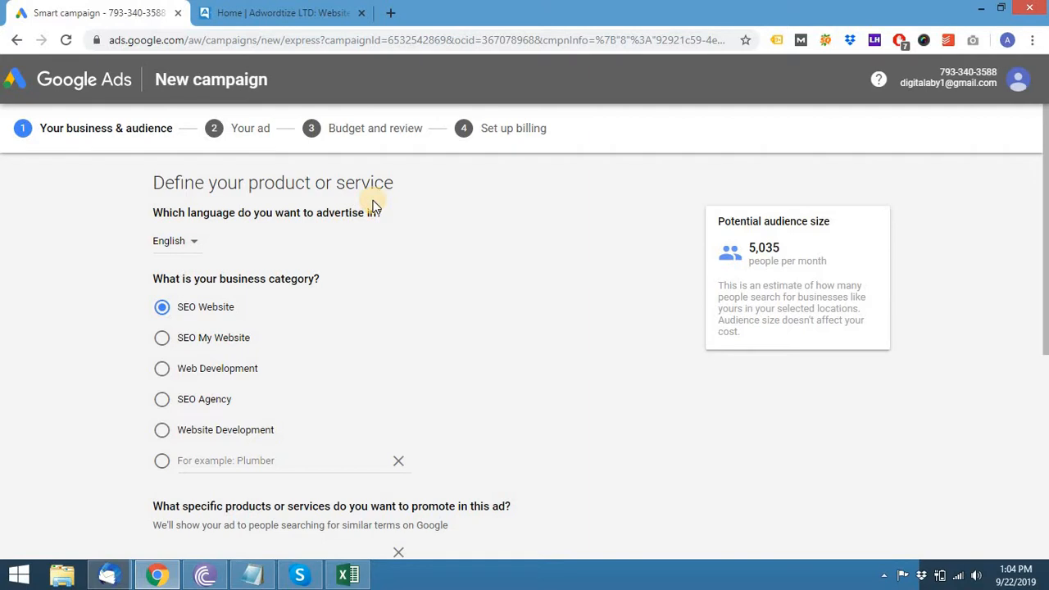
# - Set the business category to Web Development
pyautogui.scroll(-1, 269, 285)
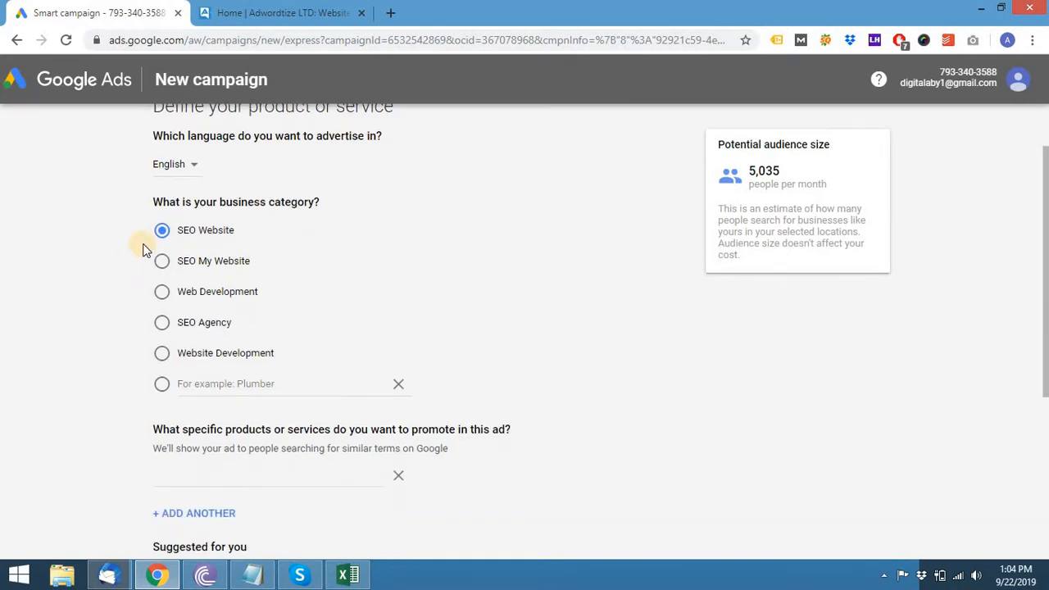
pyautogui.click(160, 292)
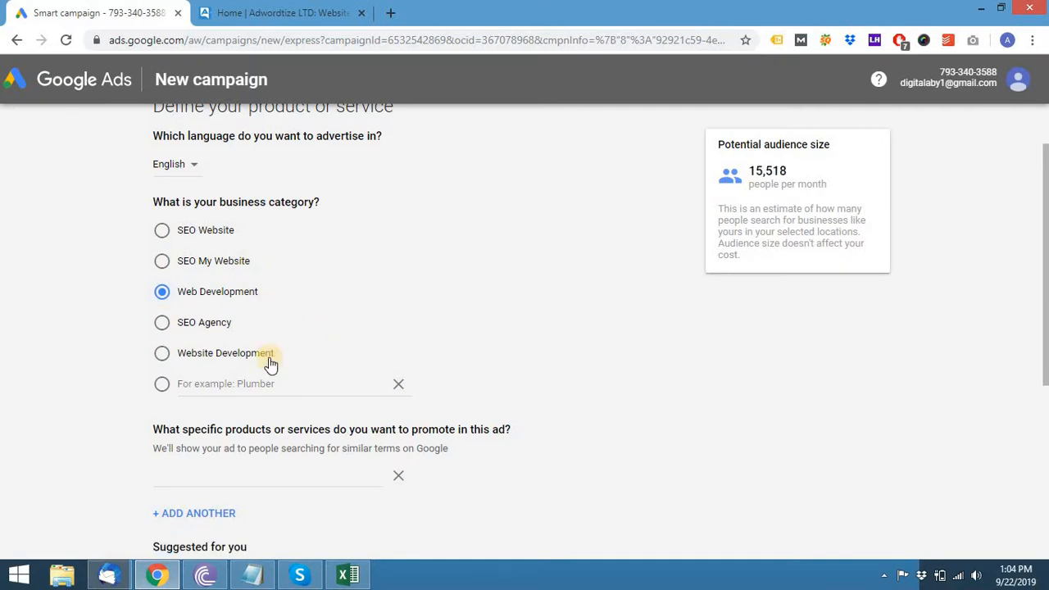
pyautogui.scroll(-1, 540, 337)
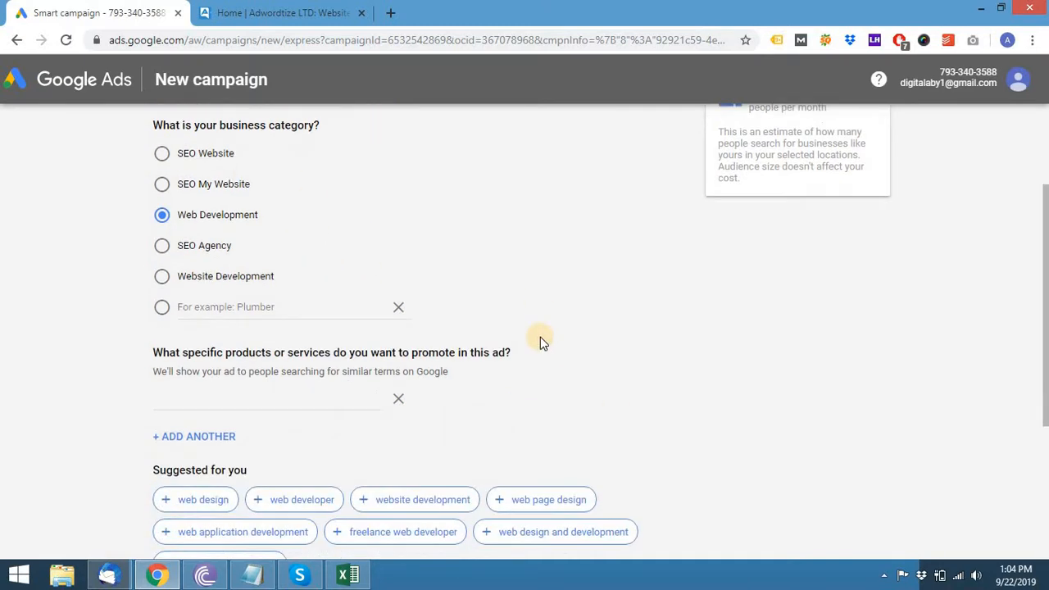
pyautogui.scroll(-1, 537, 337)
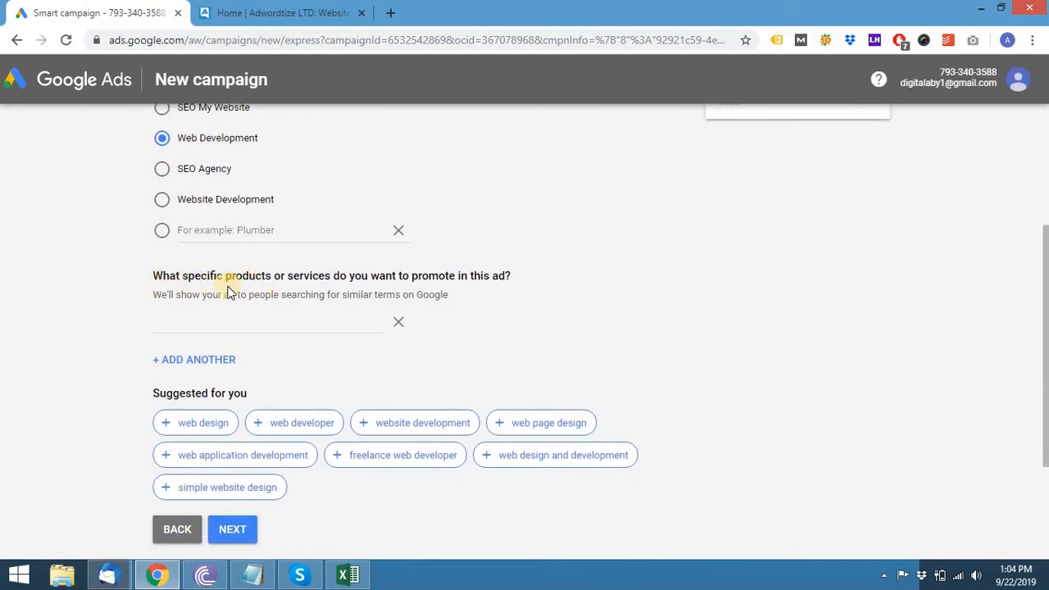
# - Add web design, web developer, website development, web page design, web application development, web design and development, simple website design as services
pyautogui.click(295, 323)
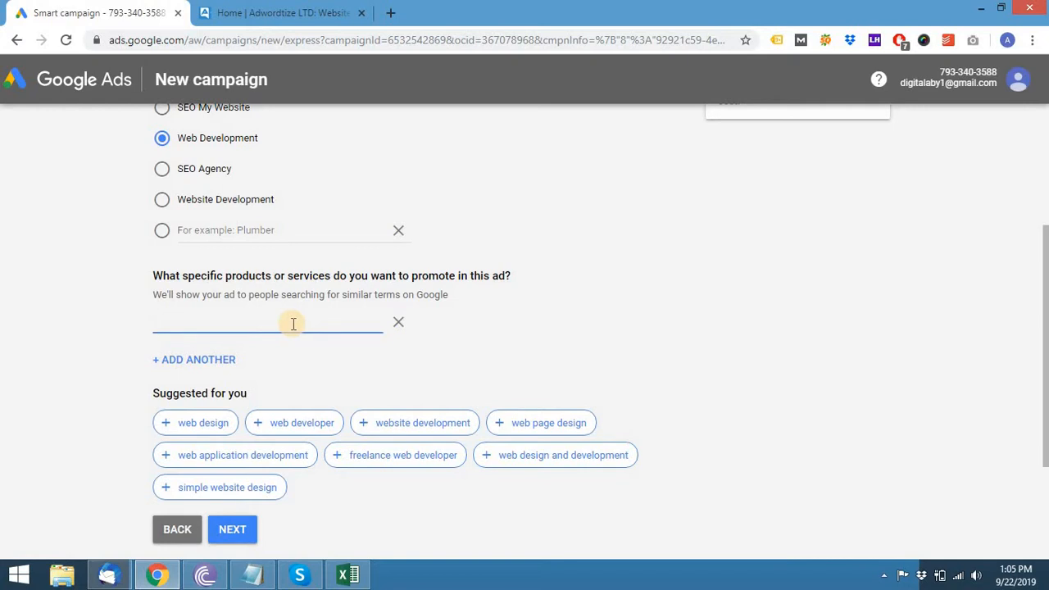
pyautogui.click(215, 426)
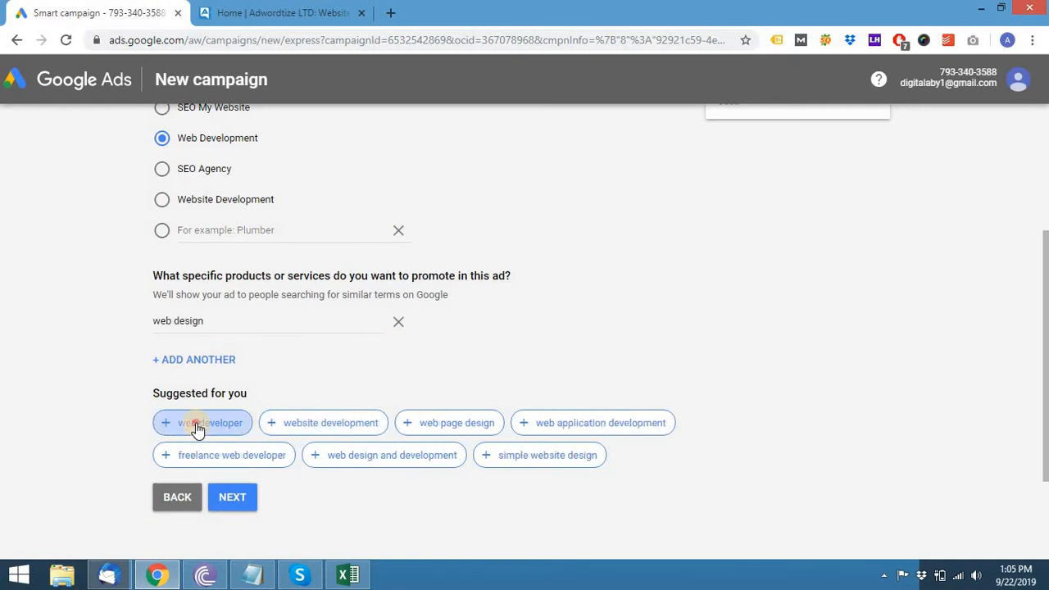
pyautogui.click(196, 426)
pyautogui.click(213, 456)
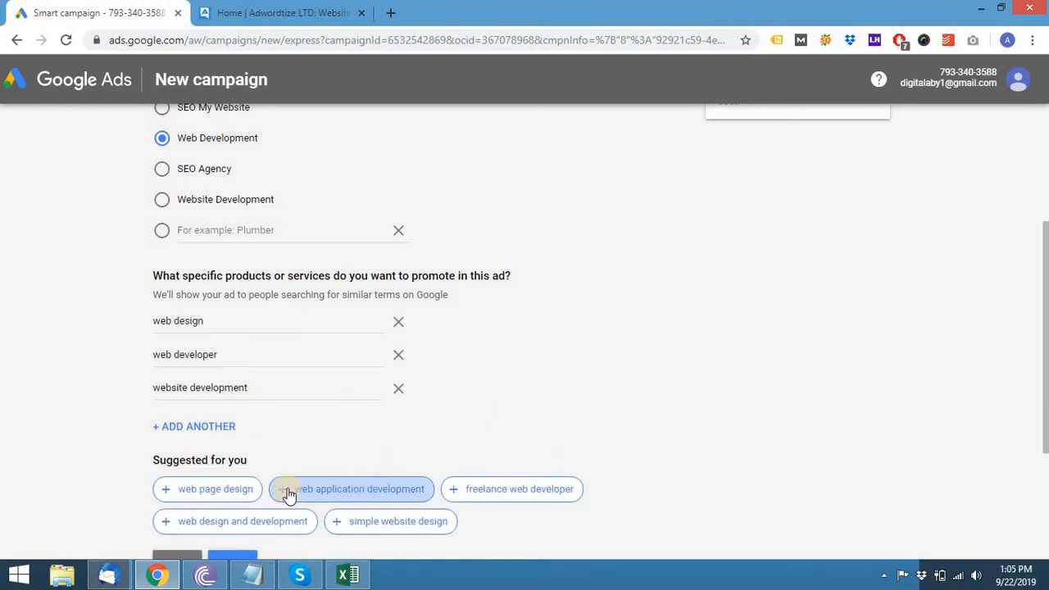
pyautogui.click(205, 492)
pyautogui.click(196, 520)
pyautogui.scroll(-3, 440, 454)
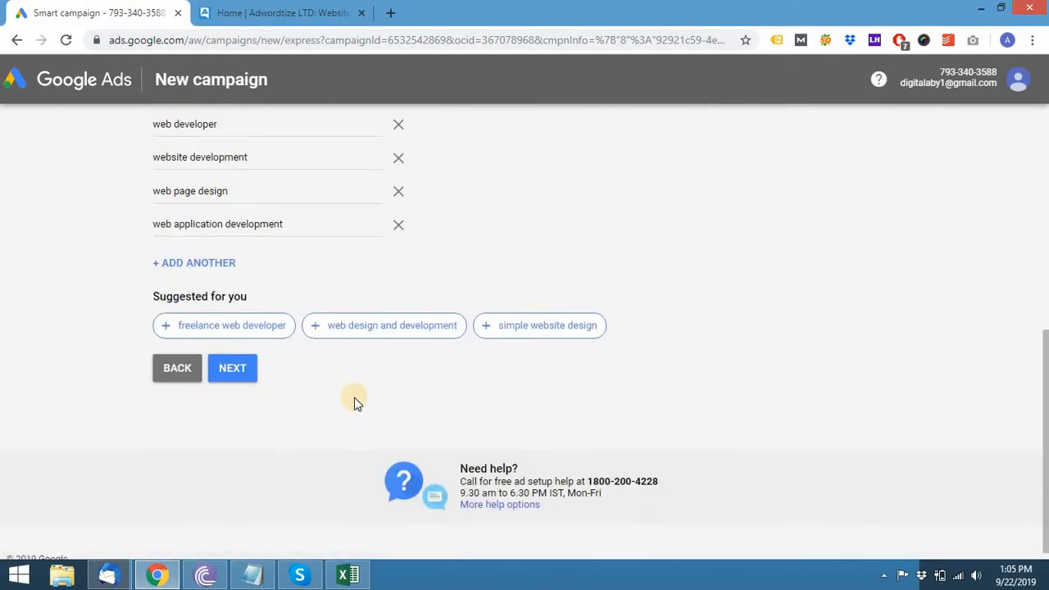
pyautogui.click(369, 327)
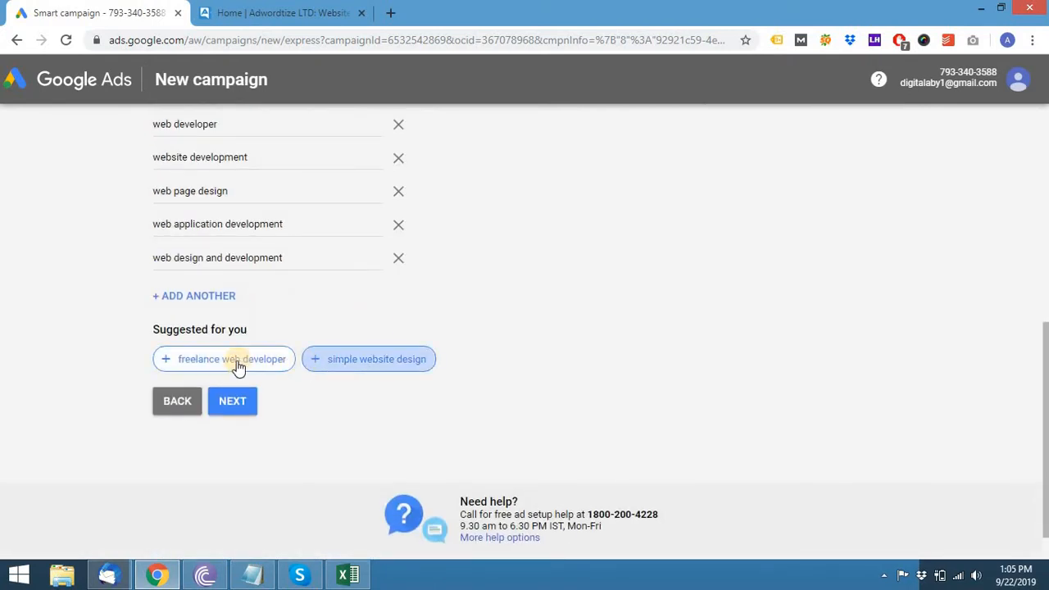
pyautogui.click(375, 362)
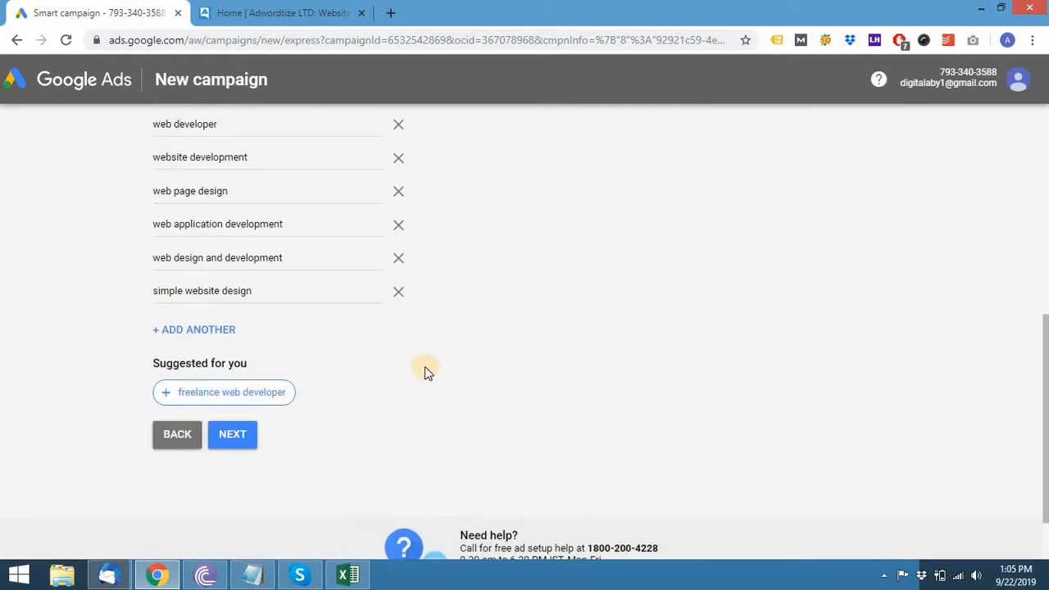
pyautogui.scroll(2, 425, 366)
pyautogui.scroll(-3, 328, 369)
pyautogui.click(246, 369)
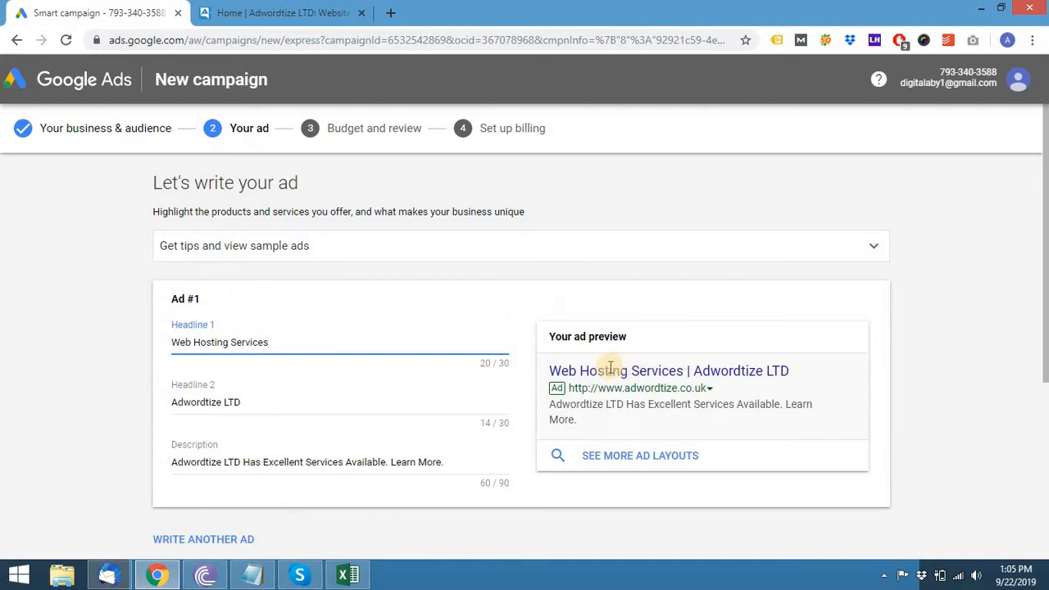
# - Review the 'Web Hosting Services | Adwordtize LTD' ad headlines and description, then accept it
pyautogui.scroll(-1, 571, 353)
pyautogui.scroll(-2, 406, 373)
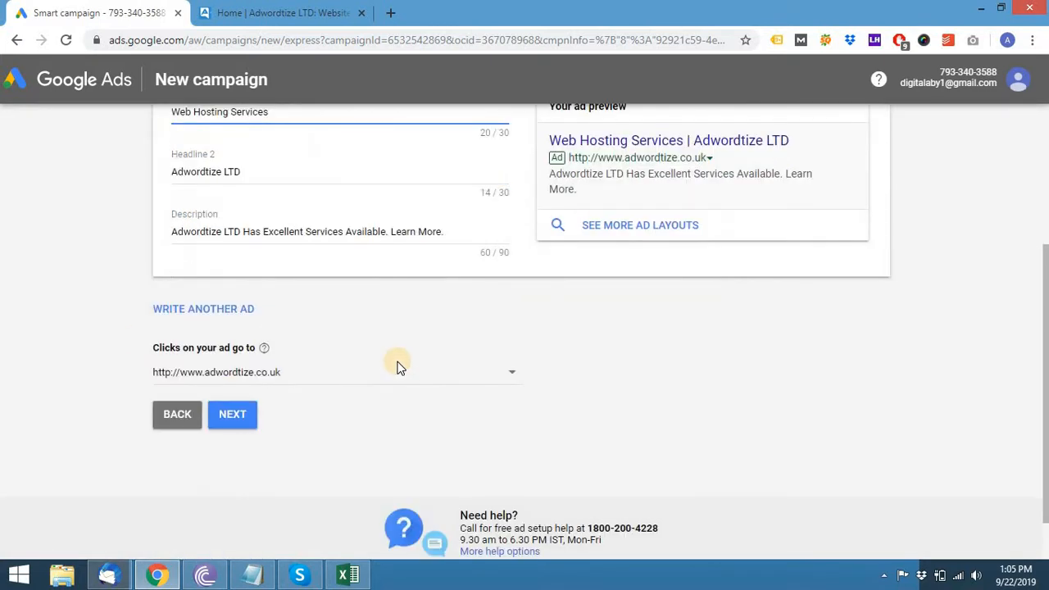
pyautogui.scroll(1, 399, 367)
pyautogui.scroll(2, 399, 367)
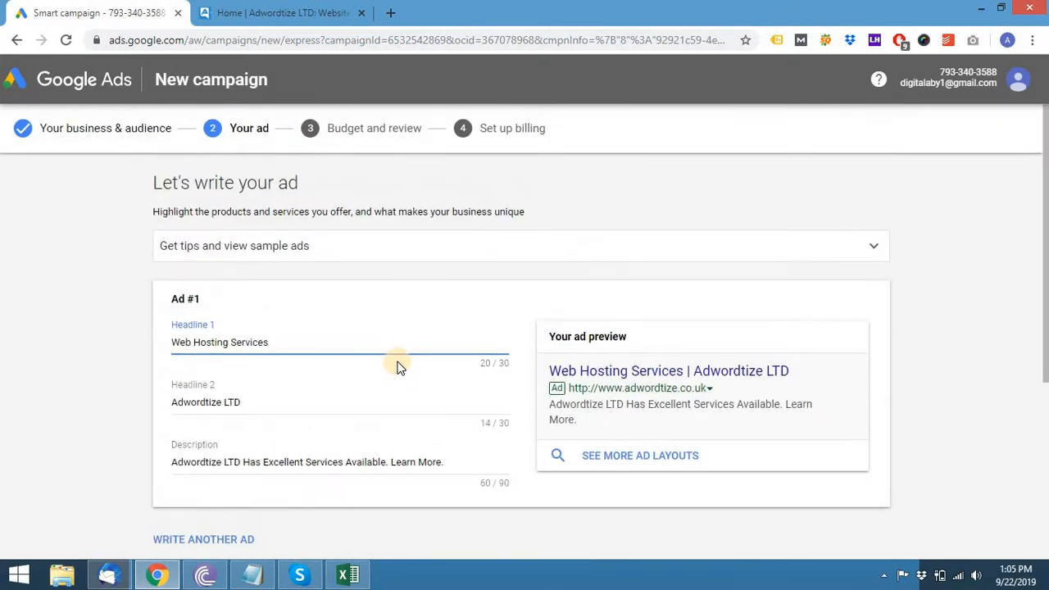
pyautogui.scroll(-3, 398, 366)
pyautogui.scroll(3, 399, 365)
pyautogui.tripleClick(318, 343)
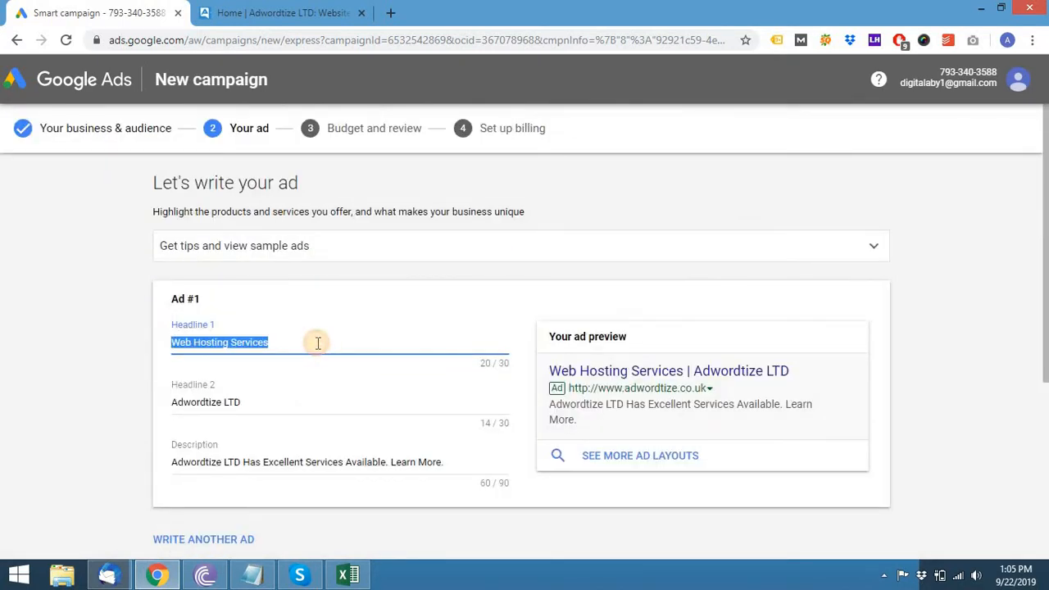
pyautogui.scroll(-2, 332, 392)
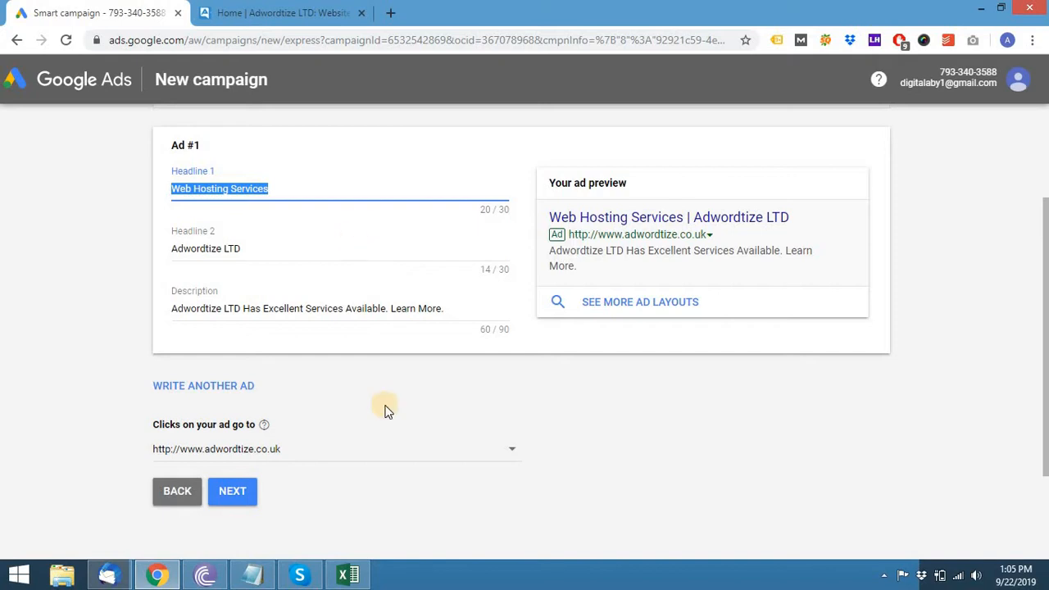
pyautogui.click(233, 492)
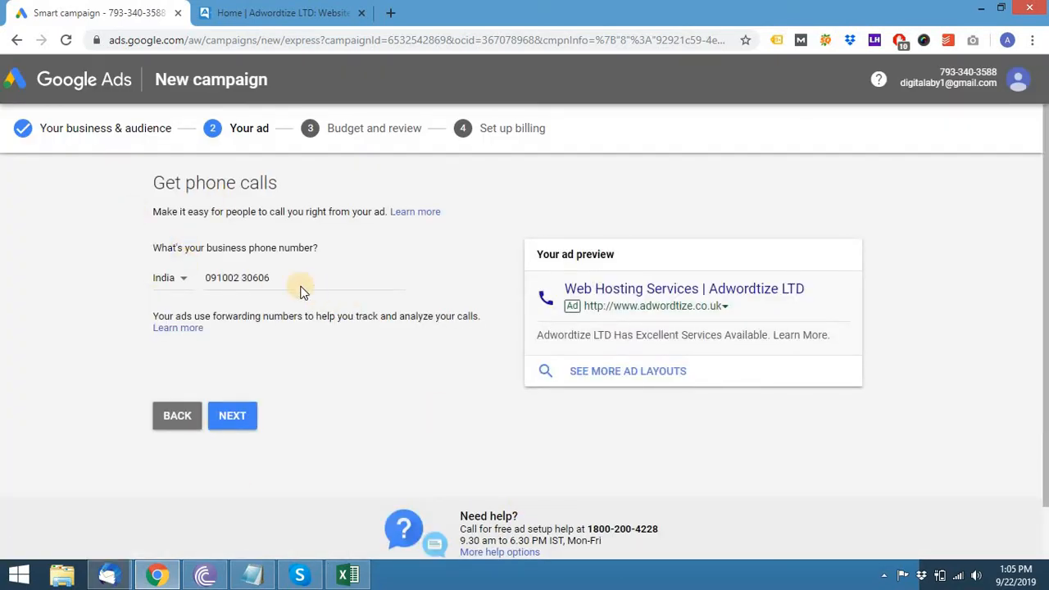
# - Copy the company's phone number from the website and paste it over the existing number
pyautogui.click(254, 10)
pyautogui.moveTo(120, 65); pyautogui.dragTo(49, 74)
pyautogui.hotkey('ctrl', 'c')
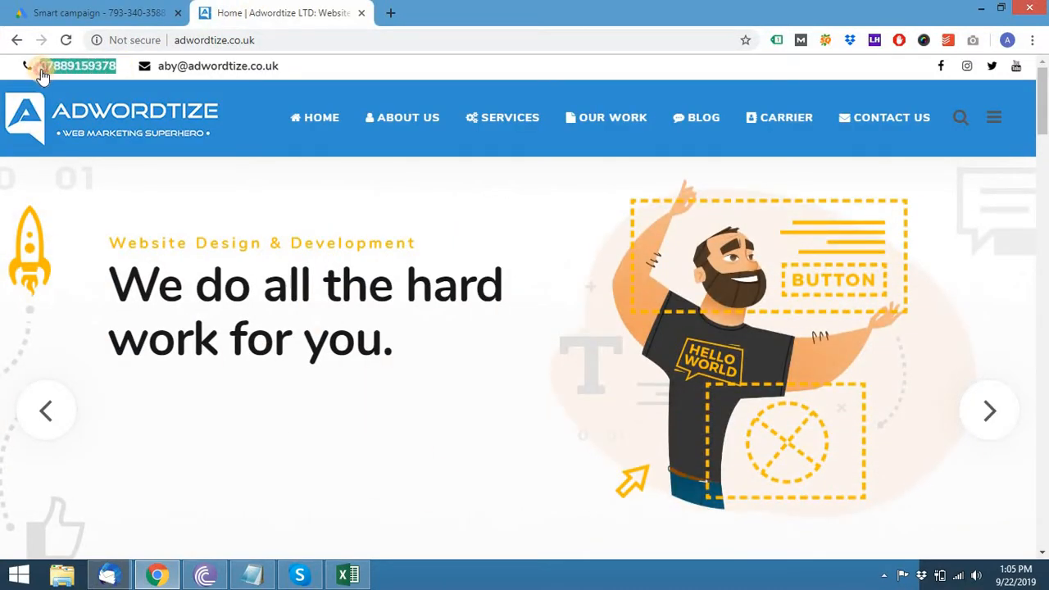
pyautogui.click(62, 11)
pyautogui.moveTo(288, 278); pyautogui.dragTo(96, 262)
pyautogui.hotkey('ctrl', 'v')
# - Set the phone number's country to United Kingdom and continue to the budget step
pyautogui.click(178, 278)
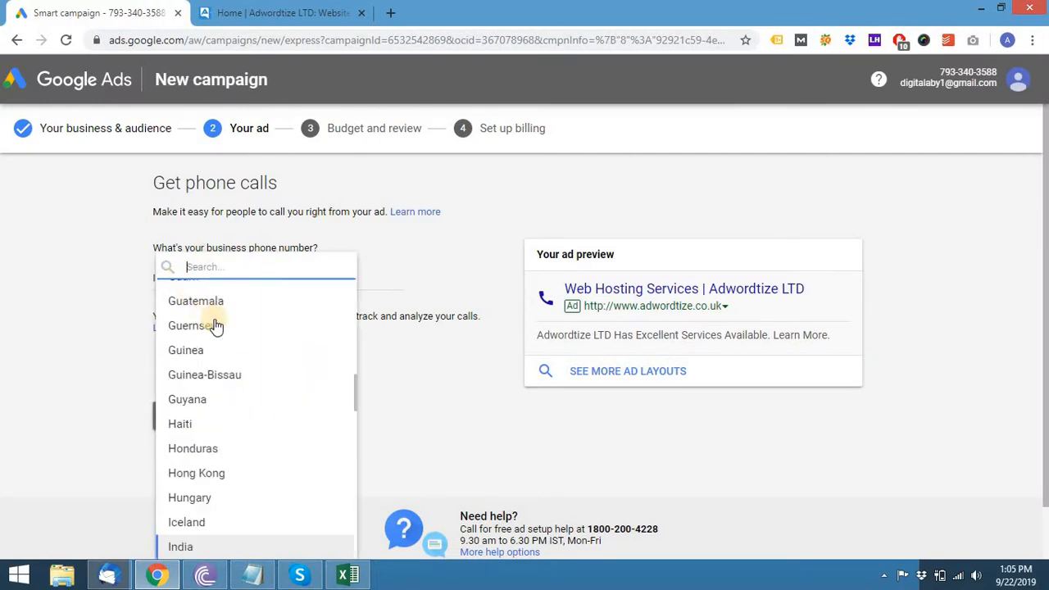
pyautogui.write('un')
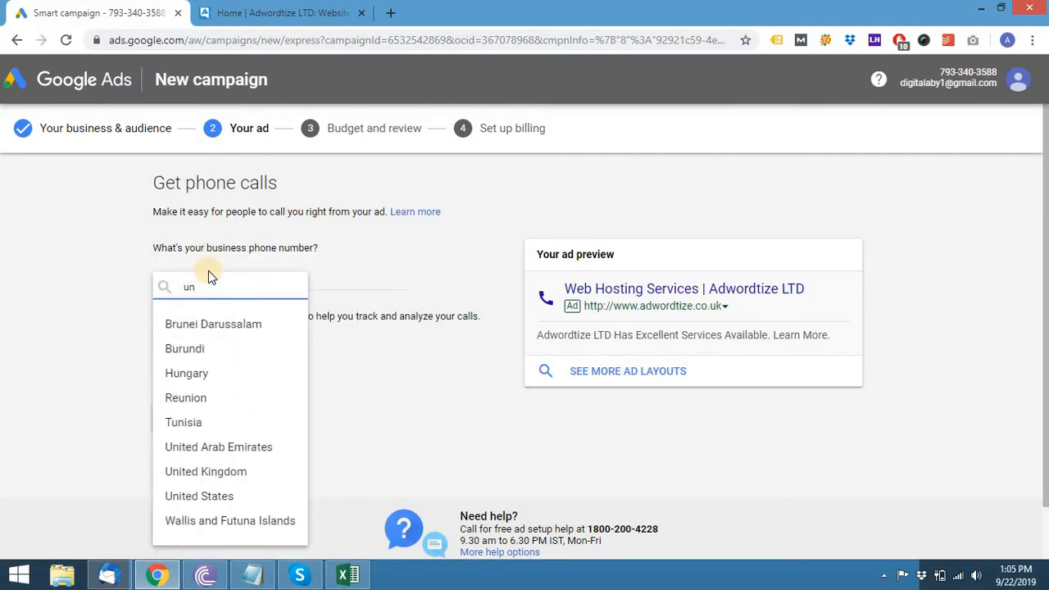
pyautogui.write('i')
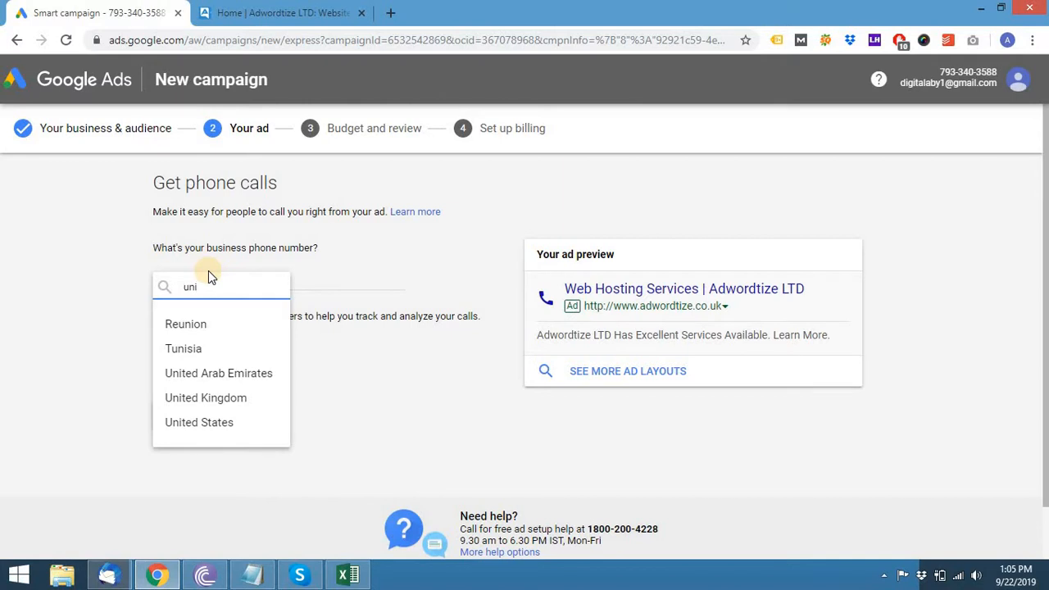
pyautogui.click(233, 397)
pyautogui.click(232, 415)
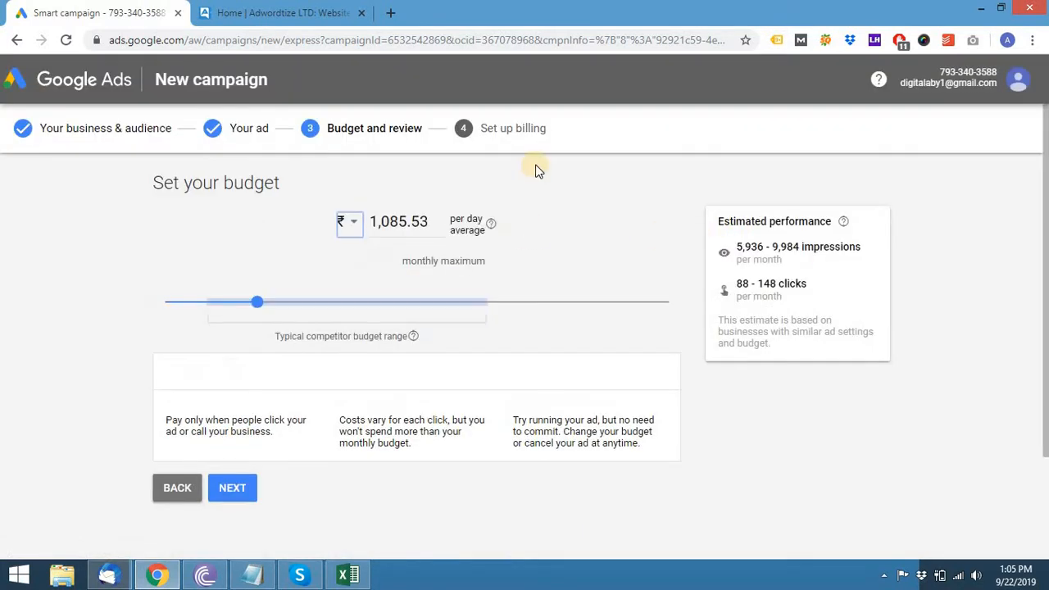
# - Switch the budget currency to British Pound and enter a 50 daily amount (£1,520.00 monthly max)
pyautogui.click(348, 224)
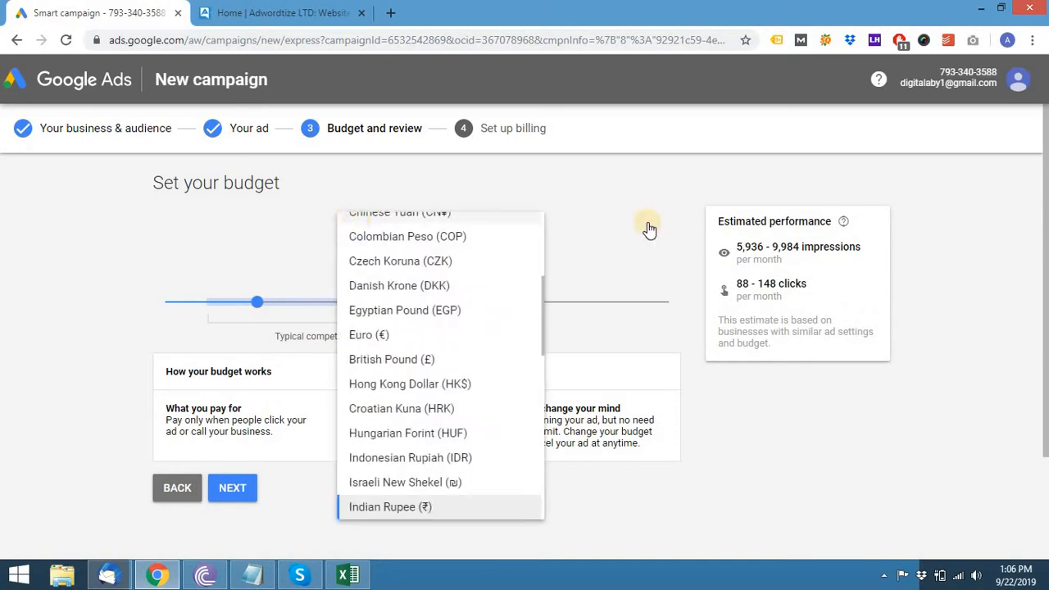
pyautogui.click(399, 362)
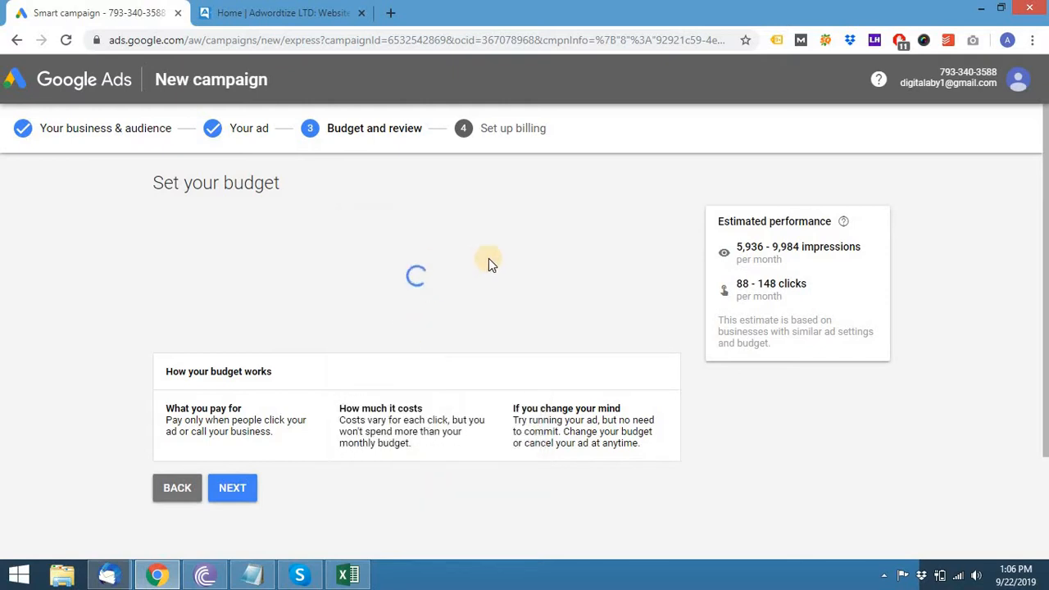
pyautogui.moveTo(418, 229); pyautogui.dragTo(382, 228)
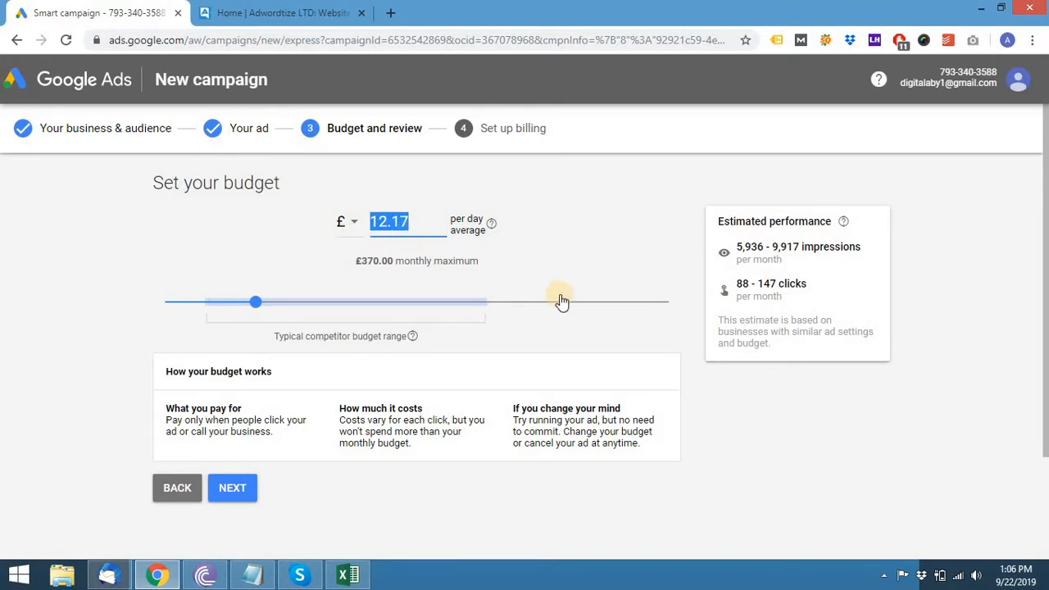
pyautogui.write('50')
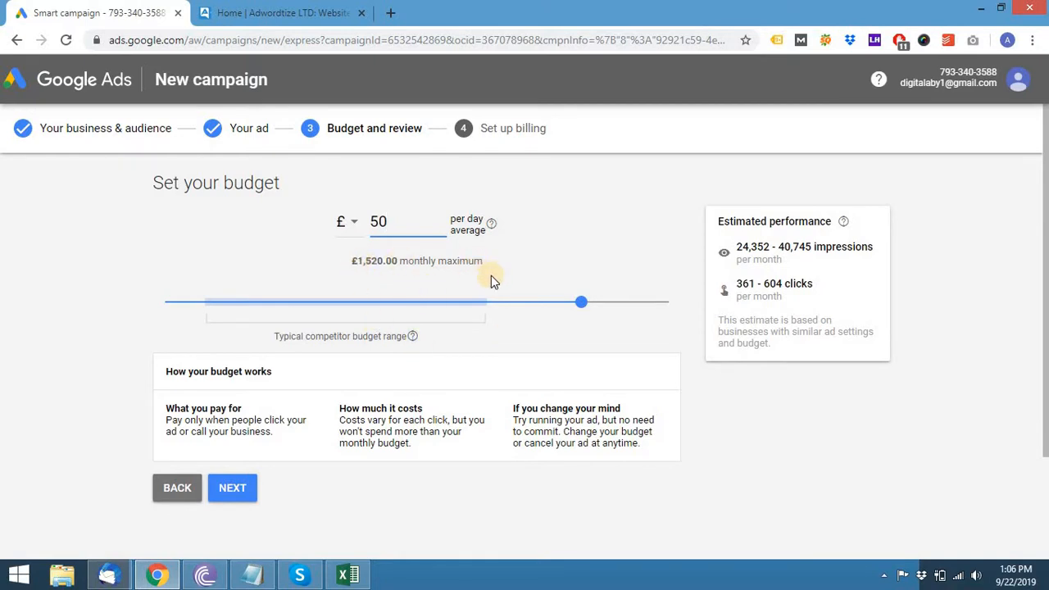
pyautogui.scroll(-3, 490, 277)
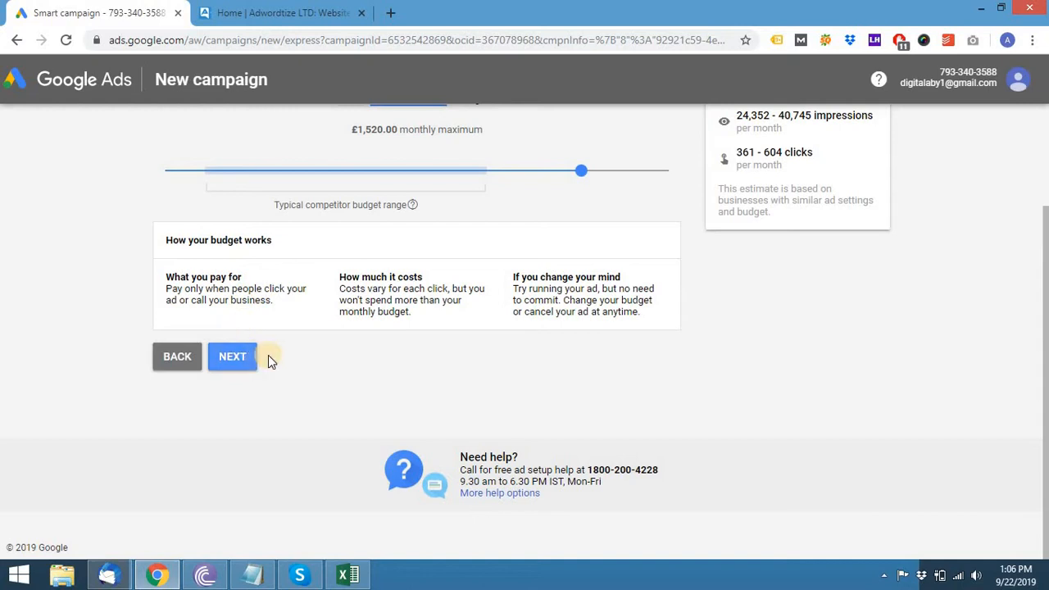
pyautogui.click(233, 361)
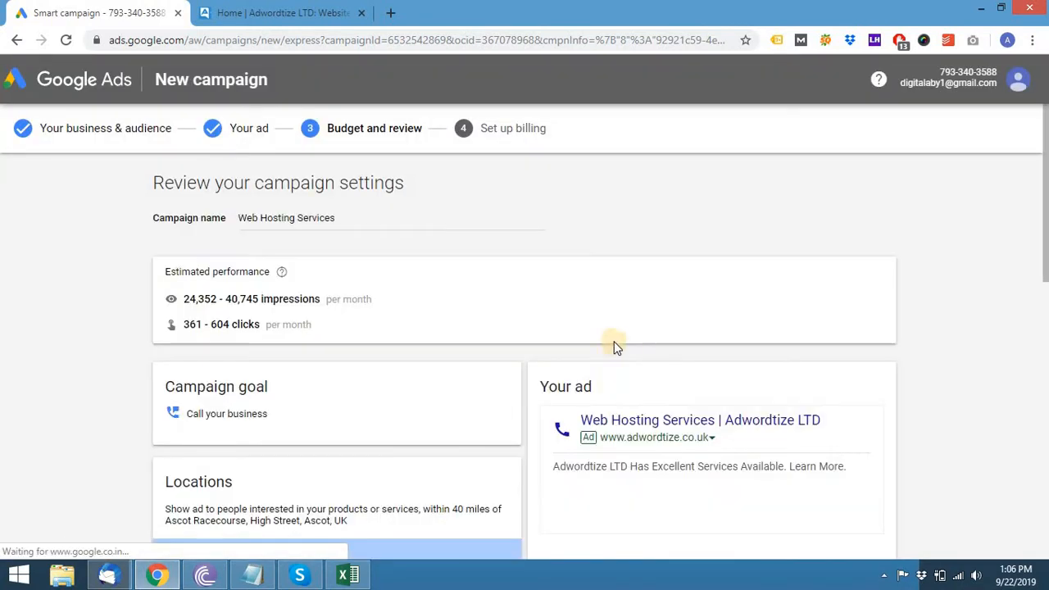
# - Look over the campaign review cards, including the £50.00 daily budget, then proceed
pyautogui.scroll(-1, 146, 275)
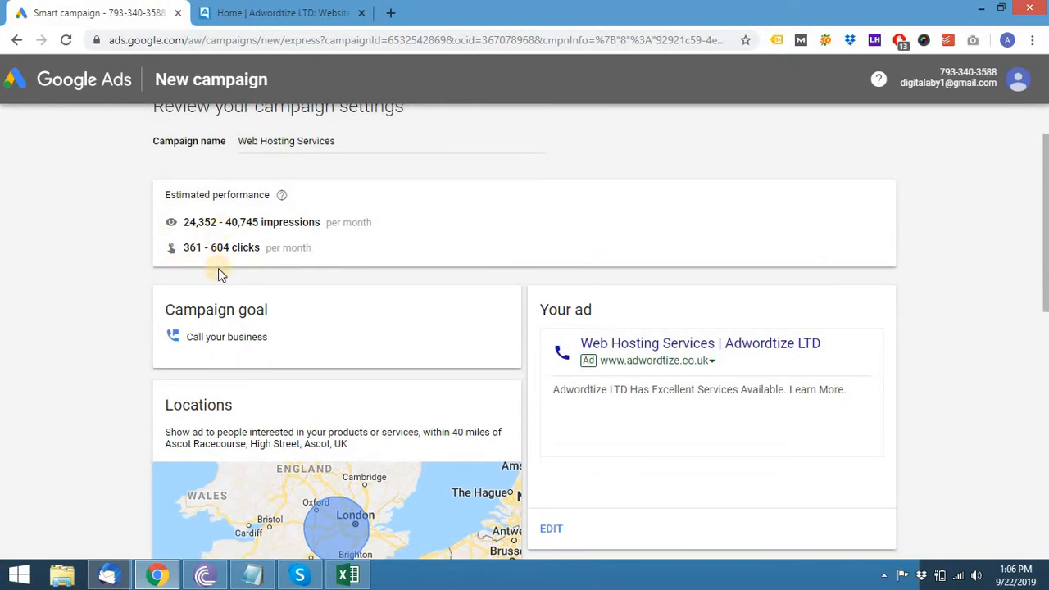
pyautogui.scroll(1, 95, 302)
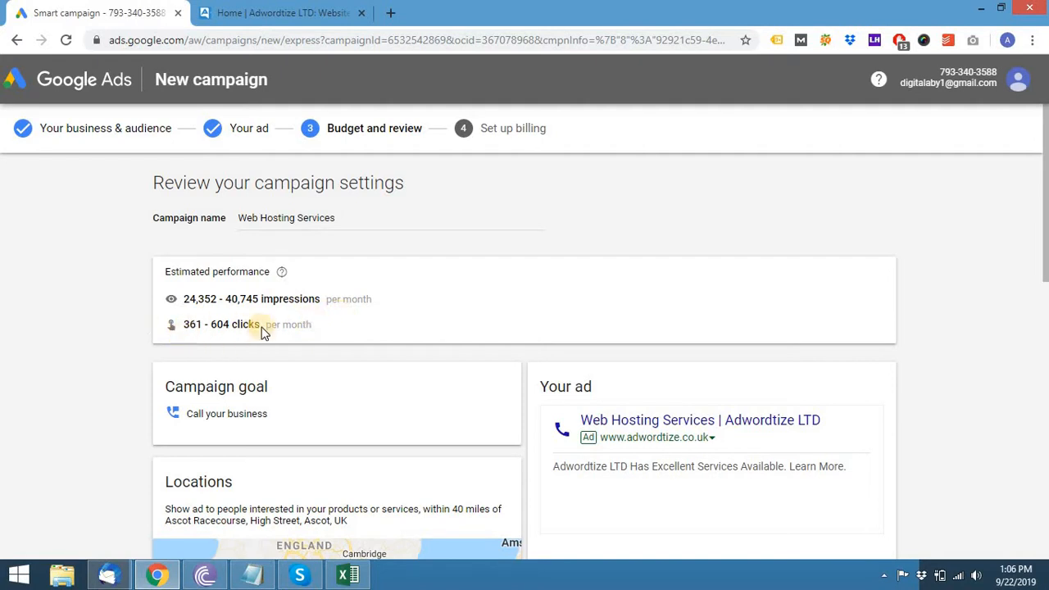
pyautogui.scroll(-1, 262, 330)
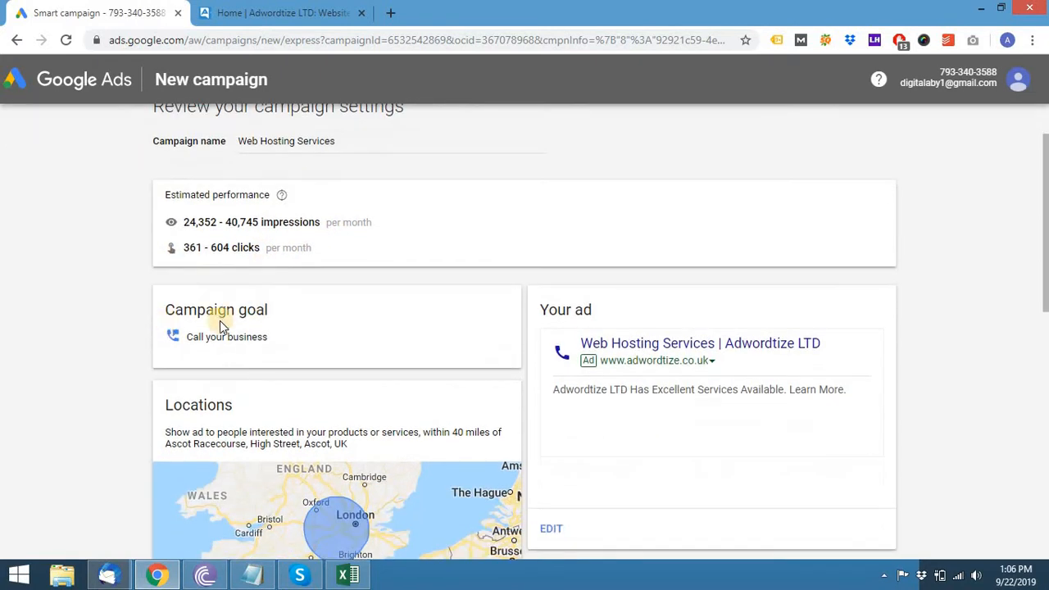
pyautogui.scroll(-1, 266, 330)
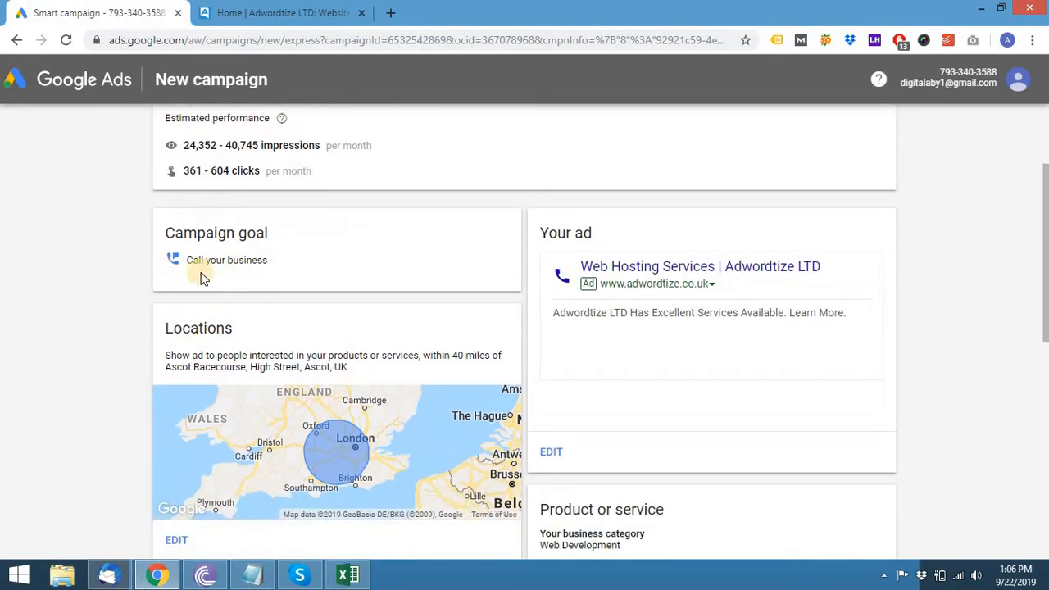
pyautogui.scroll(-2, 621, 312)
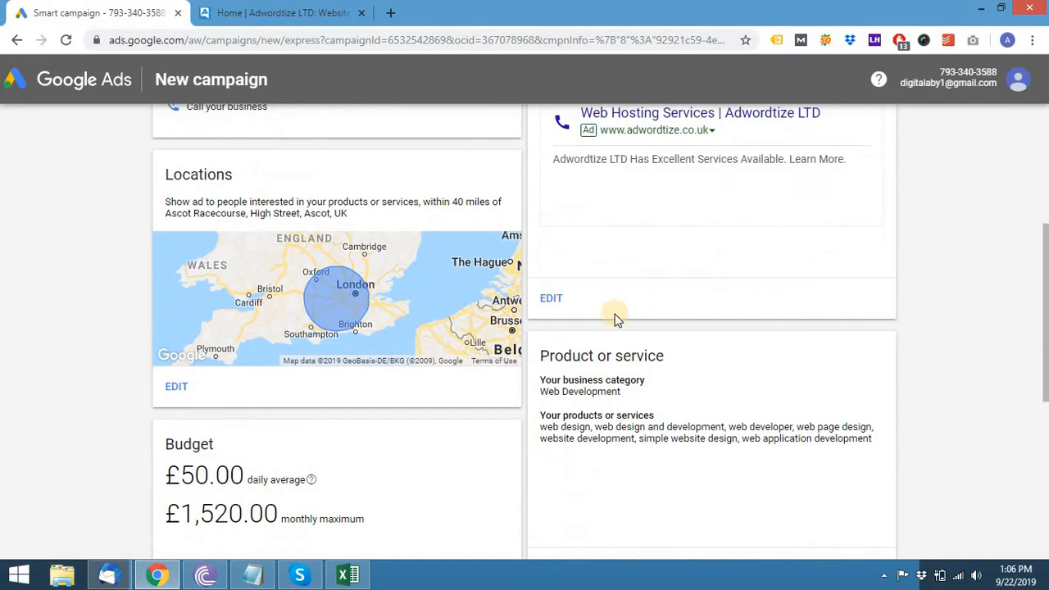
pyautogui.scroll(-2, 615, 314)
pyautogui.scroll(-1, 681, 267)
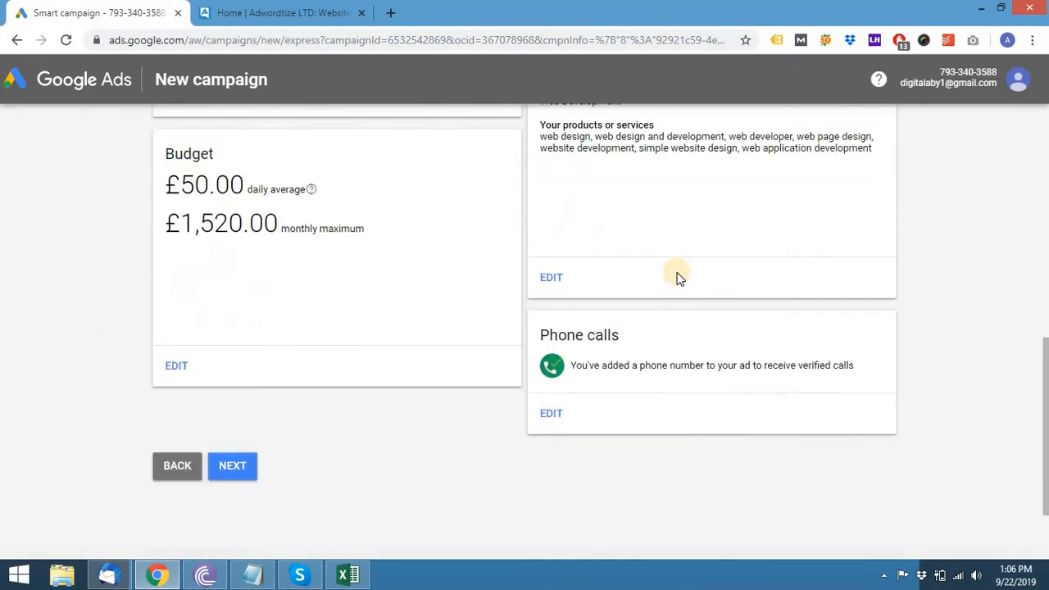
pyautogui.scroll(1, 678, 276)
pyautogui.scroll(-2, 663, 335)
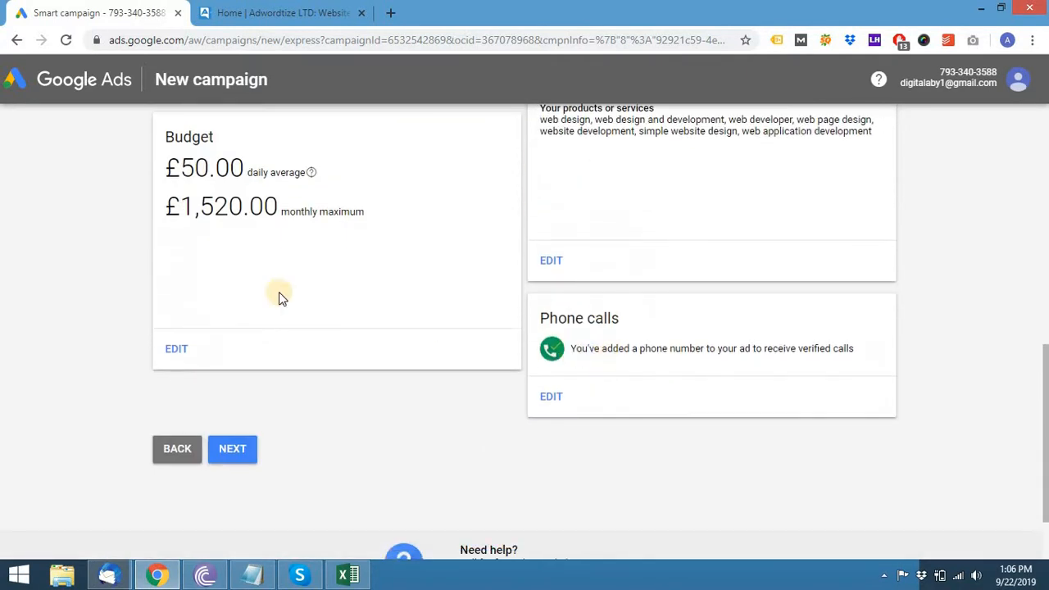
pyautogui.scroll(6, 699, 369)
pyautogui.scroll(-4, 699, 369)
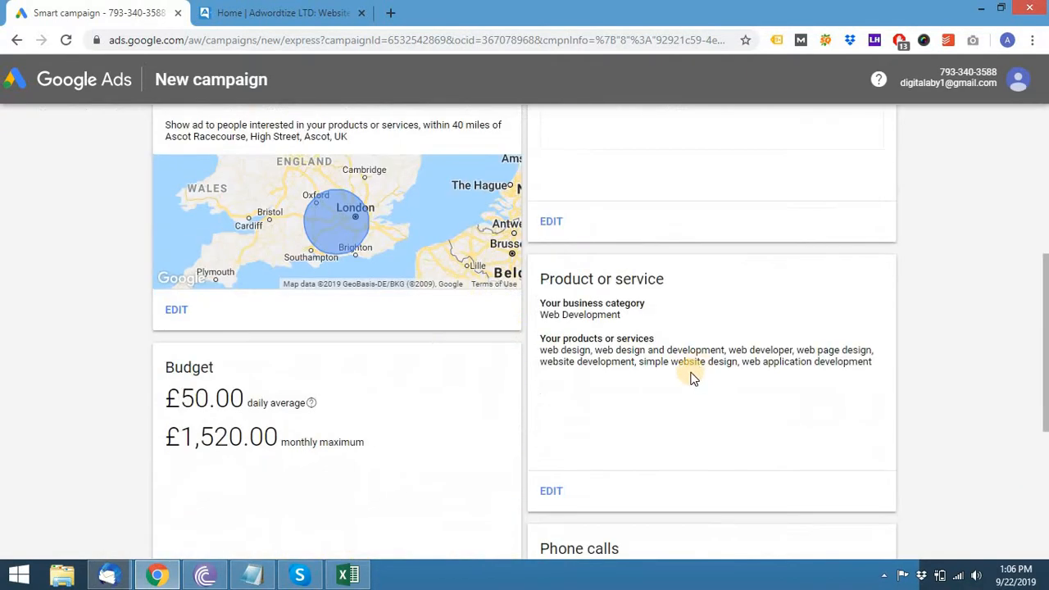
pyautogui.scroll(-4, 701, 373)
pyautogui.click(233, 376)
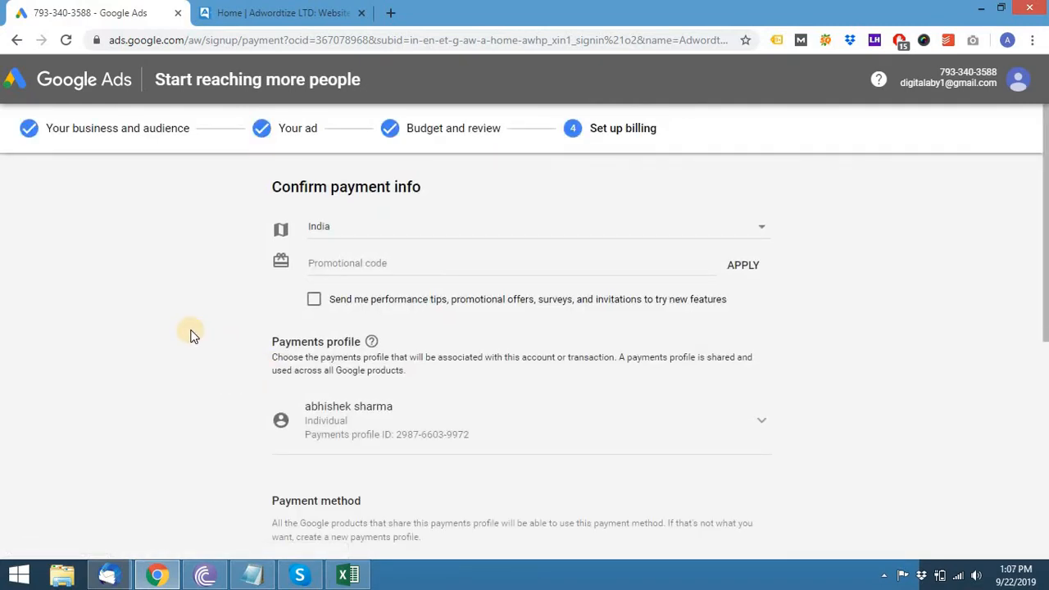
# - Choose United Kingdom in the billing country list, replacing the mistaken Tonga selection
pyautogui.scroll(-3, 191, 334)
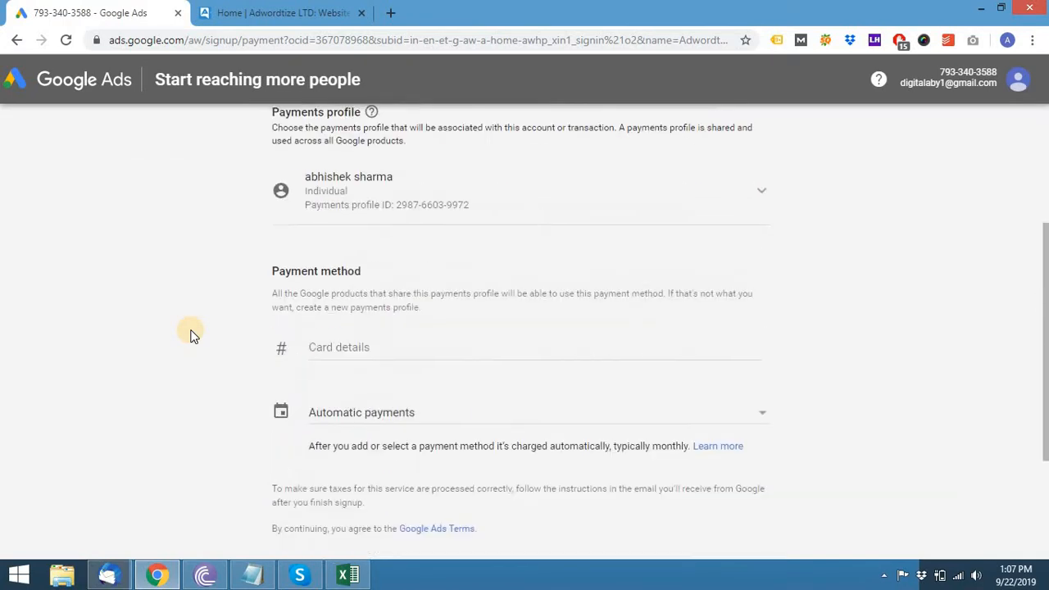
pyautogui.scroll(3, 191, 334)
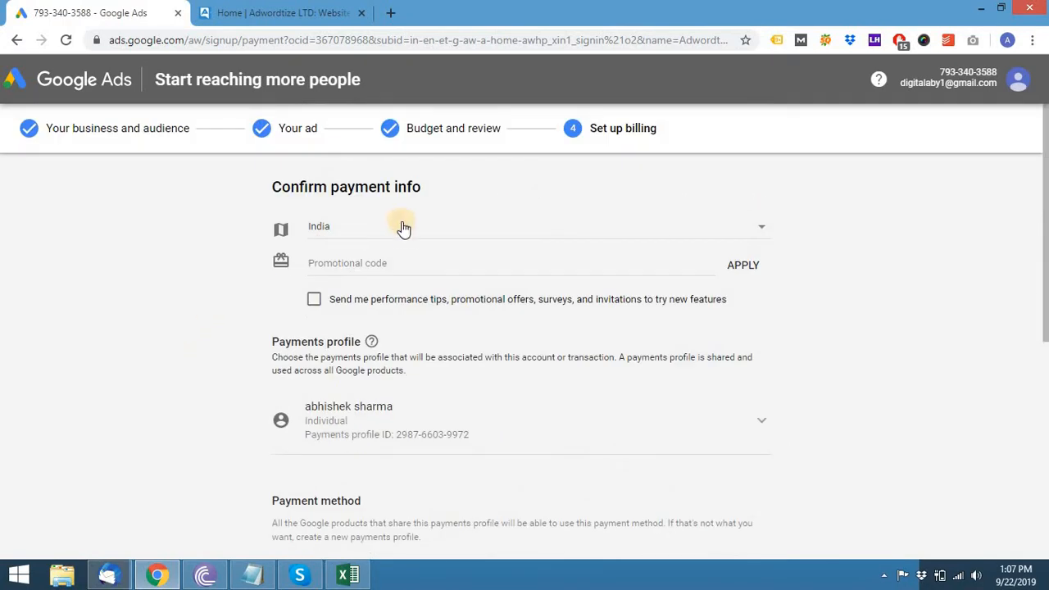
pyautogui.click(756, 237)
pyautogui.write('un')
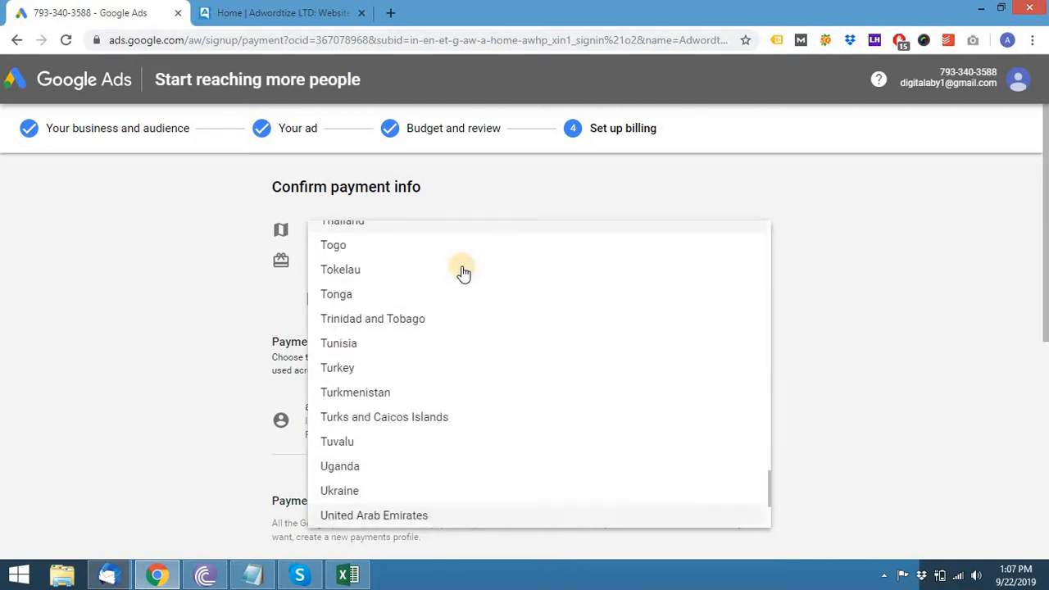
pyautogui.press('Down')
pyautogui.press('Return')
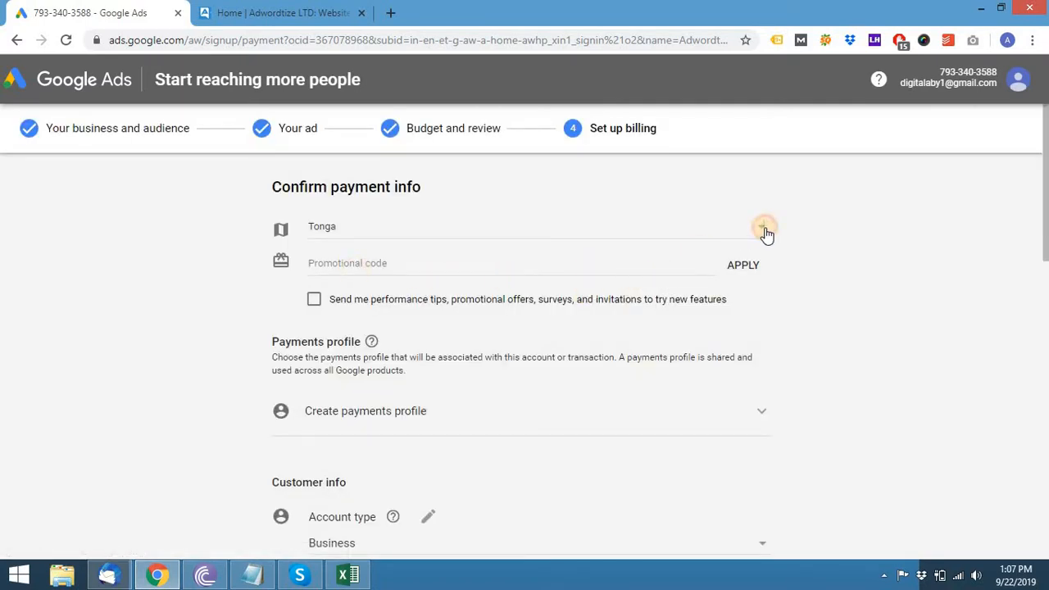
pyautogui.click(763, 231)
pyautogui.press('u')
pyautogui.press('n')
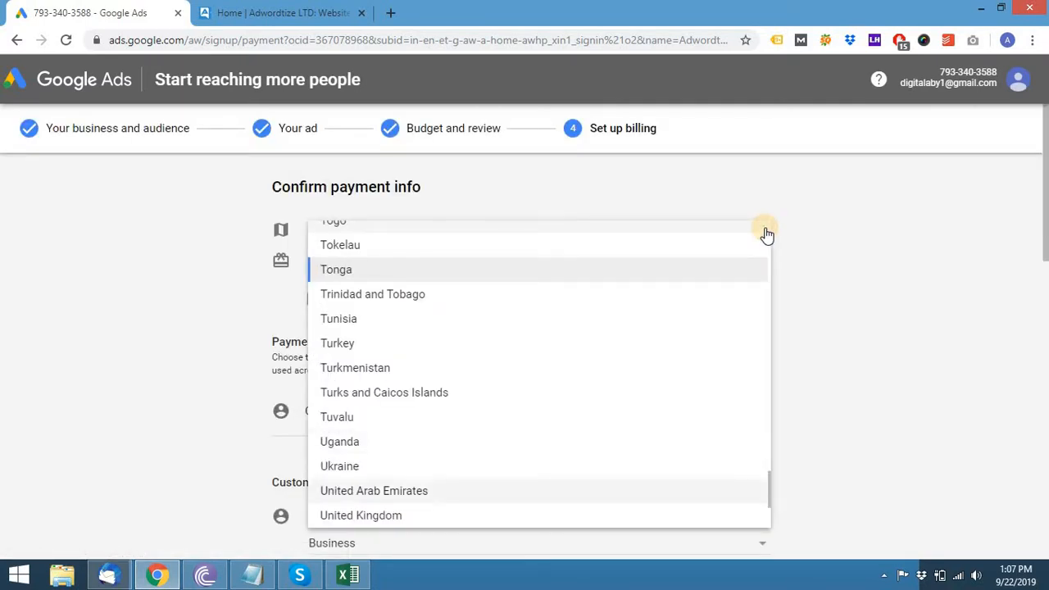
pyautogui.click(438, 516)
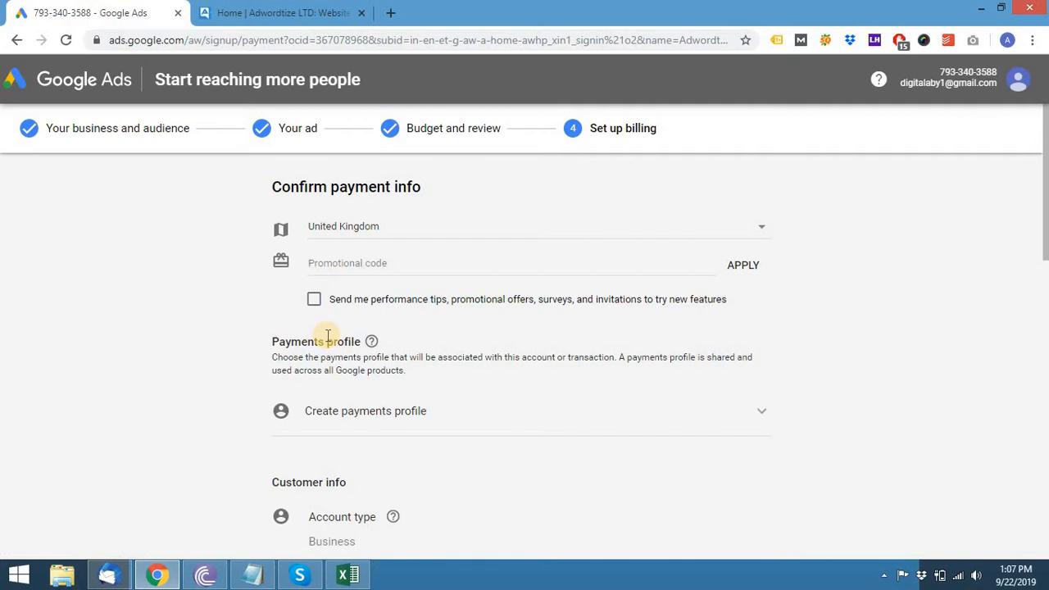
# - Autofill the billing name section with the saved Adwordtize LTD business and contact details
pyautogui.scroll(-1, 69, 326)
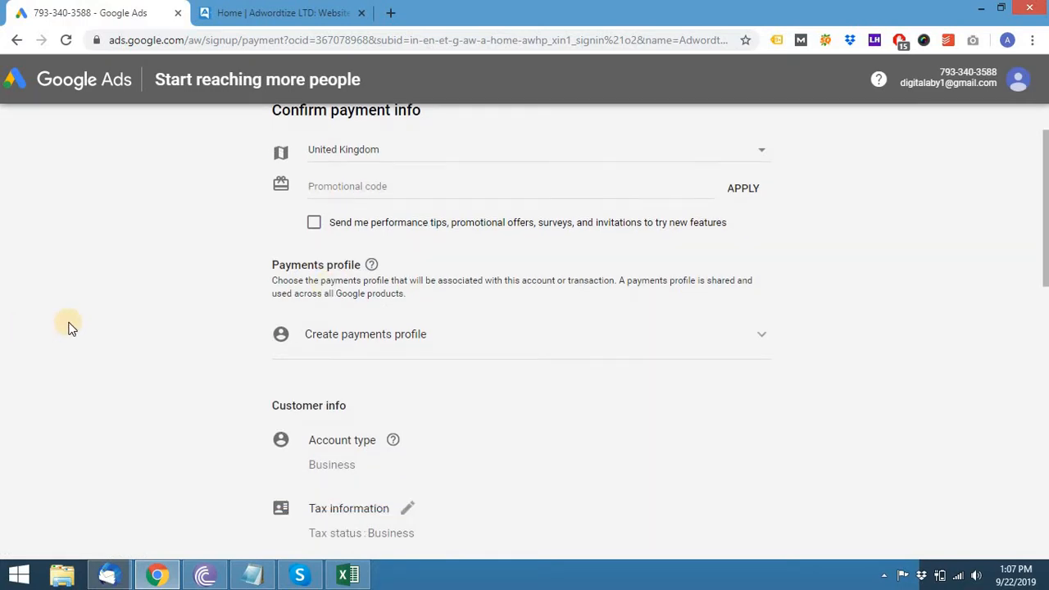
pyautogui.scroll(-2, 69, 327)
pyautogui.scroll(-2, 69, 326)
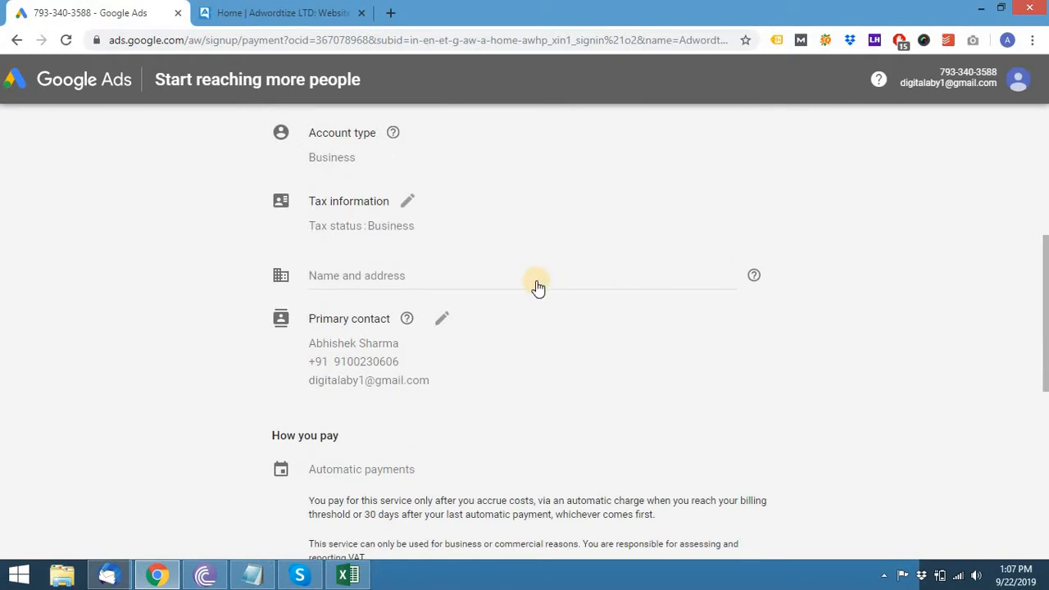
pyautogui.click(537, 287)
pyautogui.write('A')
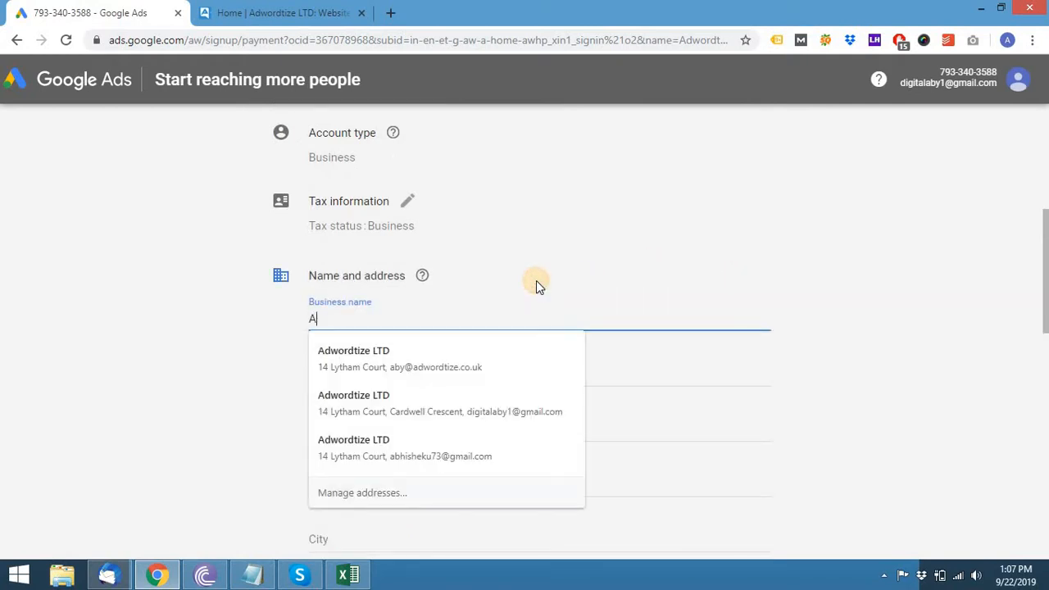
pyautogui.press('Down')
pyautogui.press('Return')
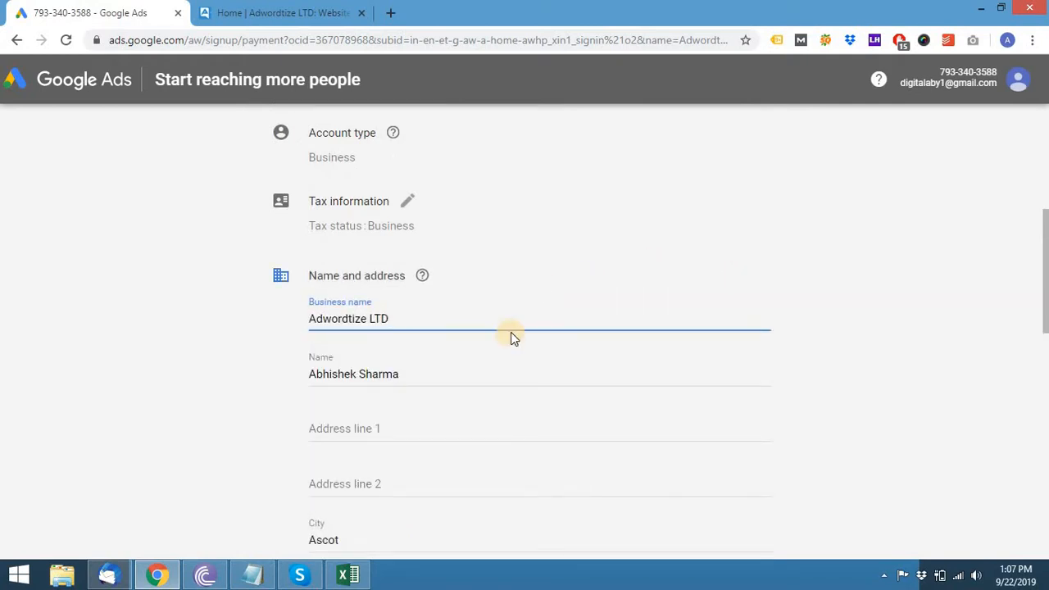
pyautogui.scroll(-2, 510, 333)
pyautogui.doubleClick(421, 225)
pyautogui.click(456, 226)
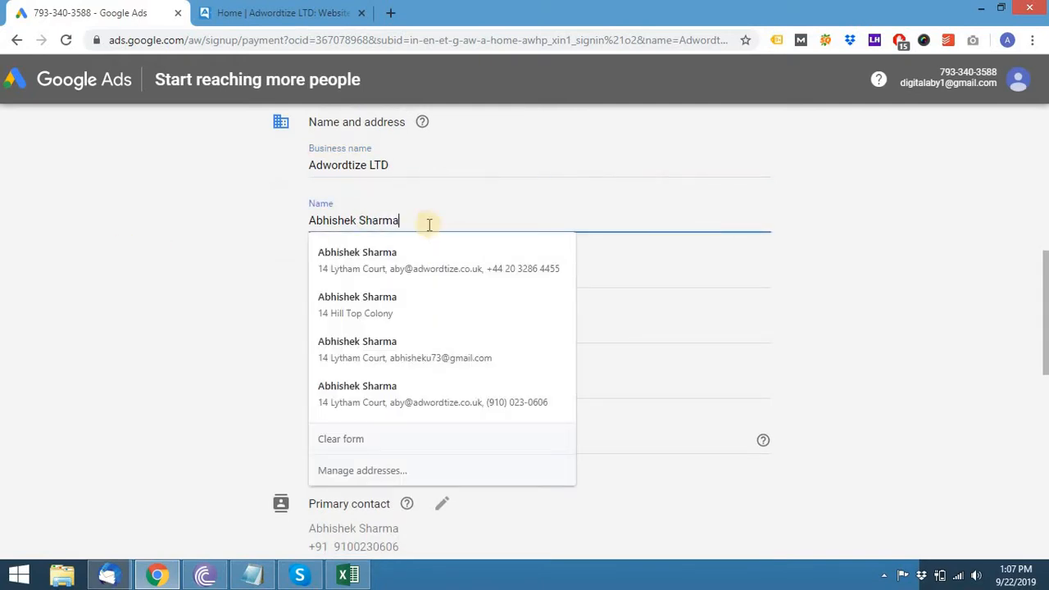
pyautogui.click(360, 224)
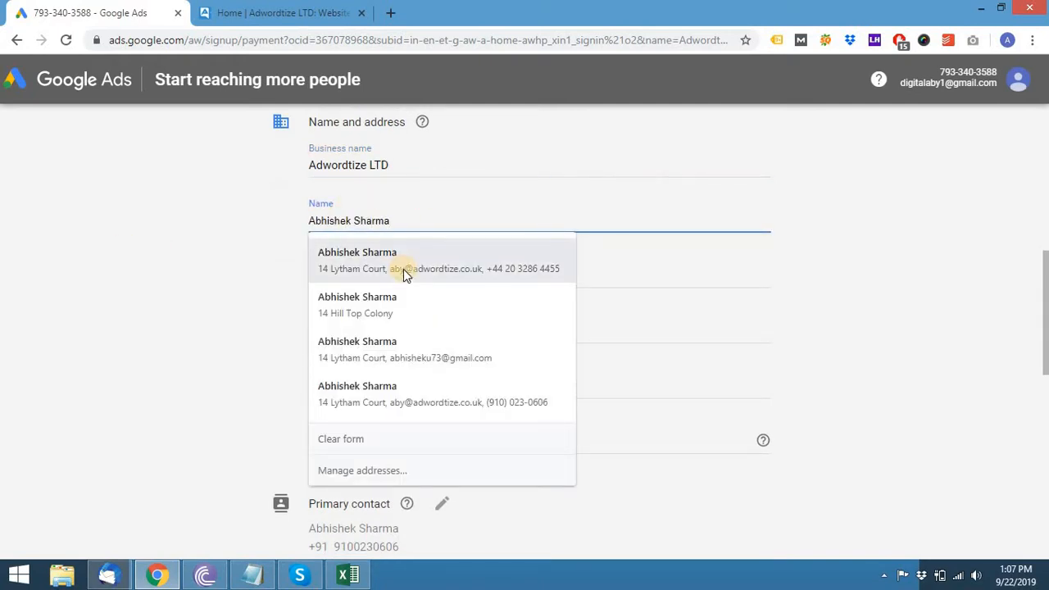
pyautogui.click(201, 352)
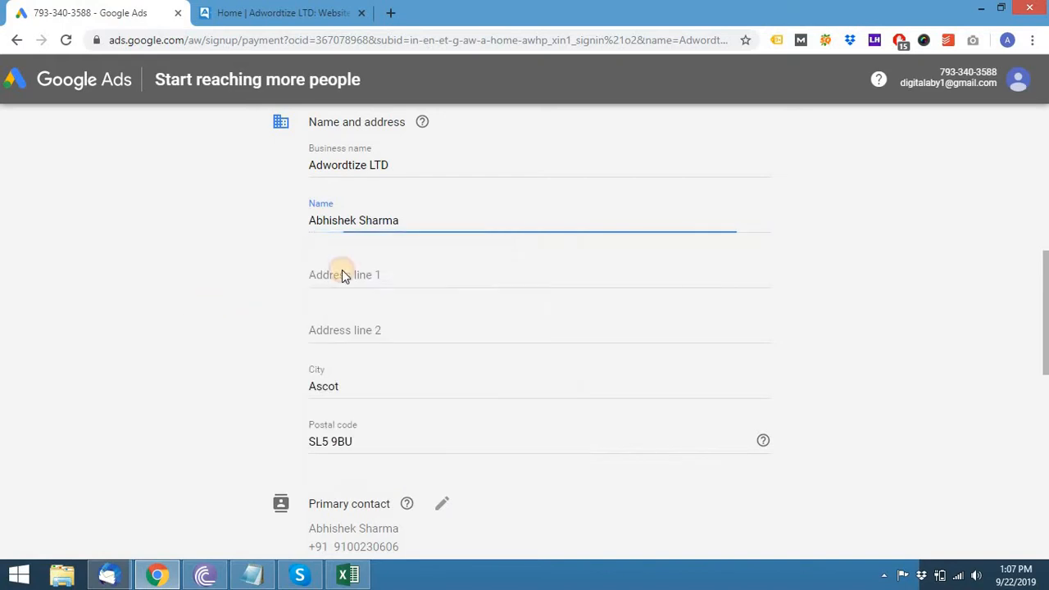
# - Type the street address into Address line 1, leaving line 2 empty
pyautogui.click(389, 278)
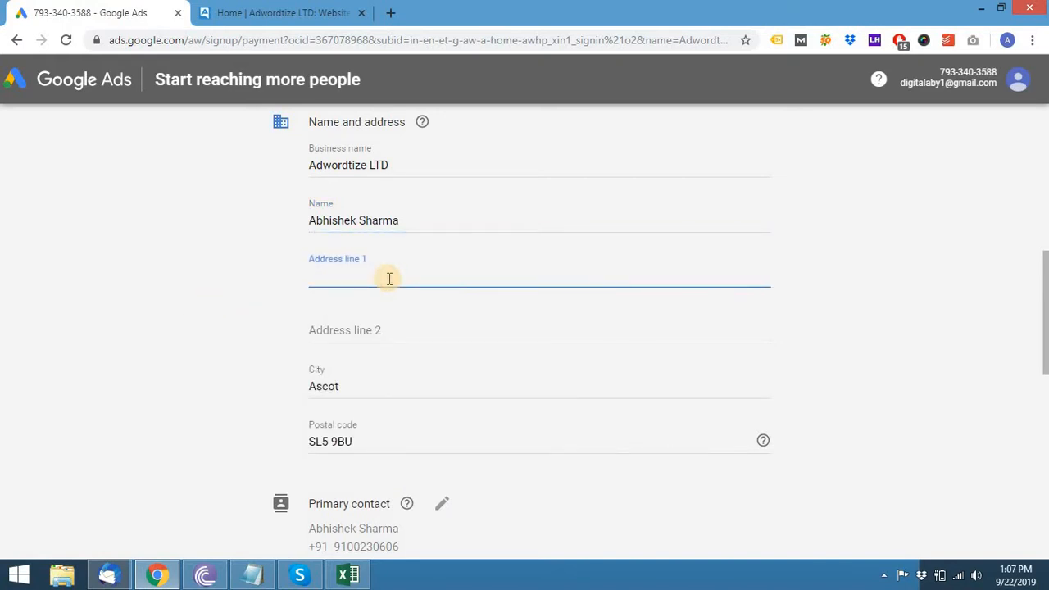
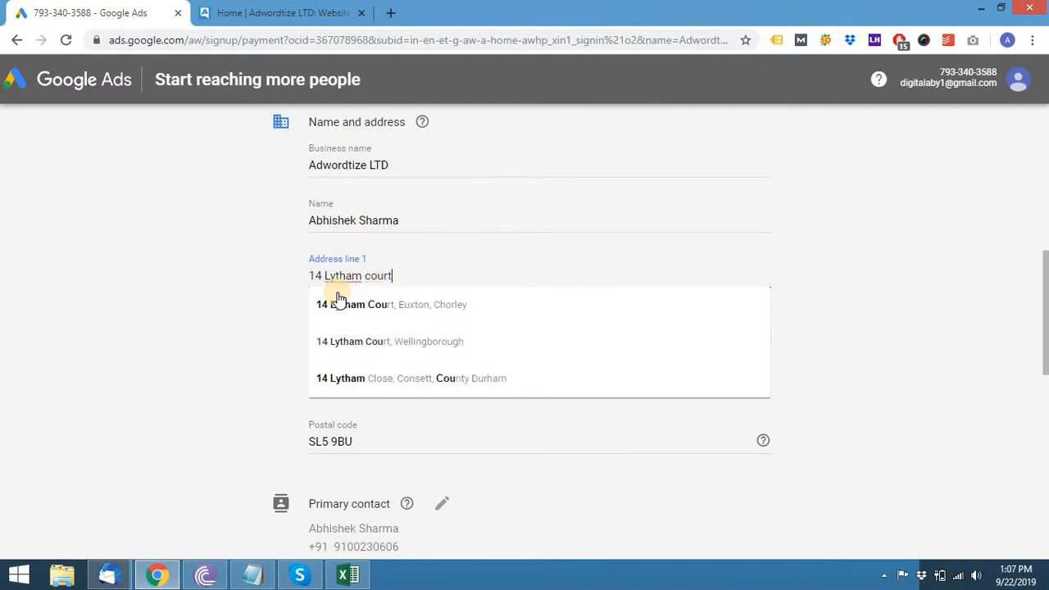
pyautogui.click(930, 298)
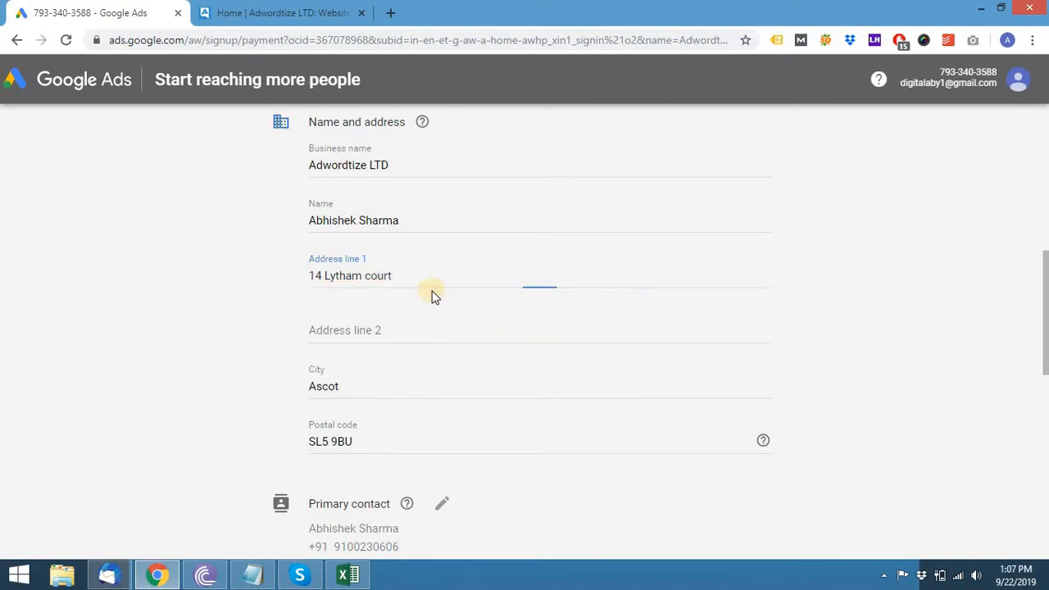
pyautogui.click(388, 338)
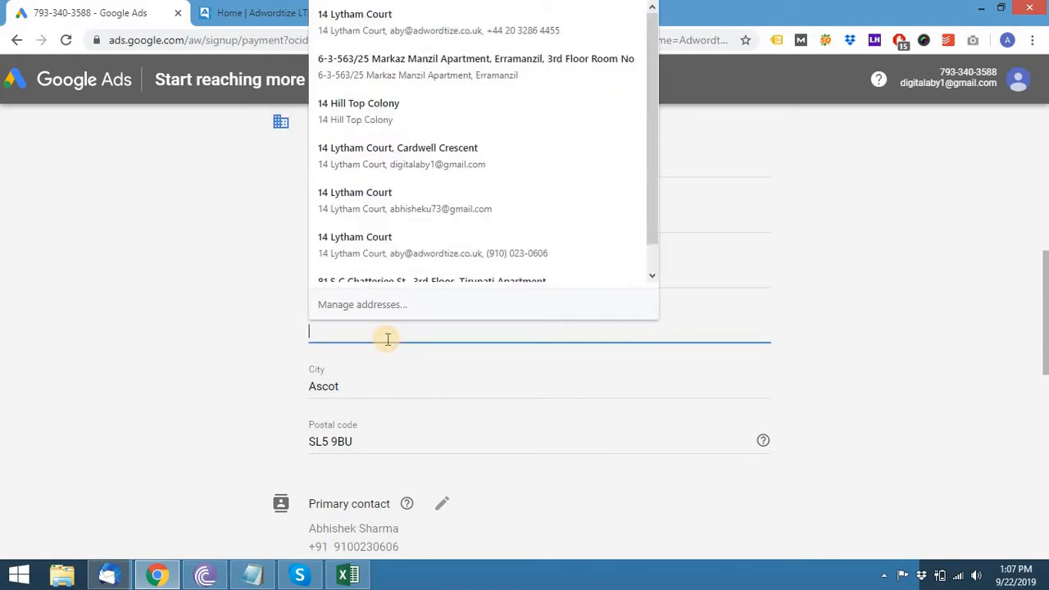
pyautogui.click(211, 327)
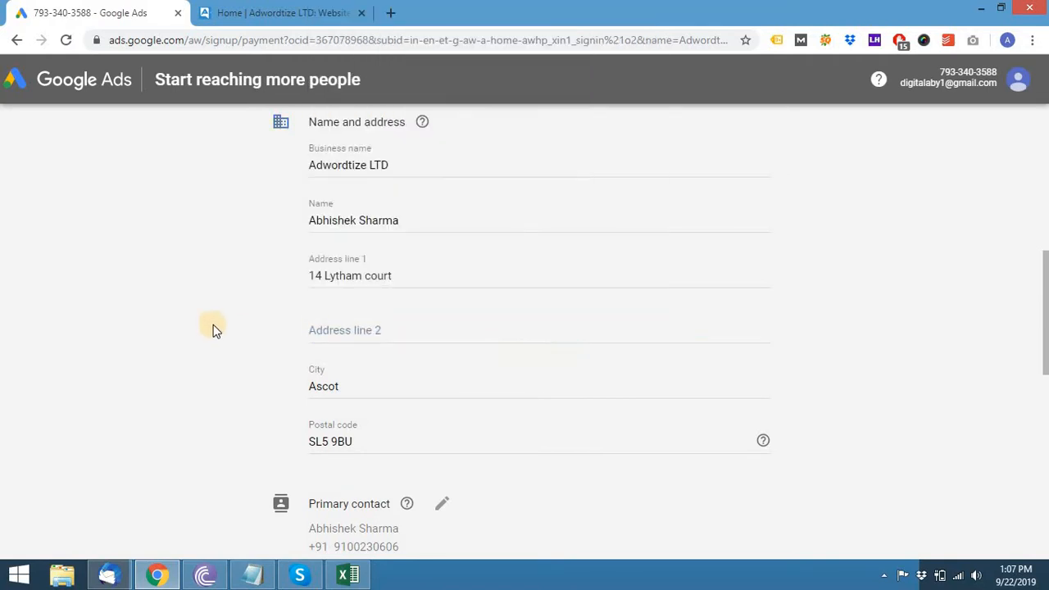
pyautogui.scroll(-3, 145, 296)
pyautogui.scroll(-2, 164, 282)
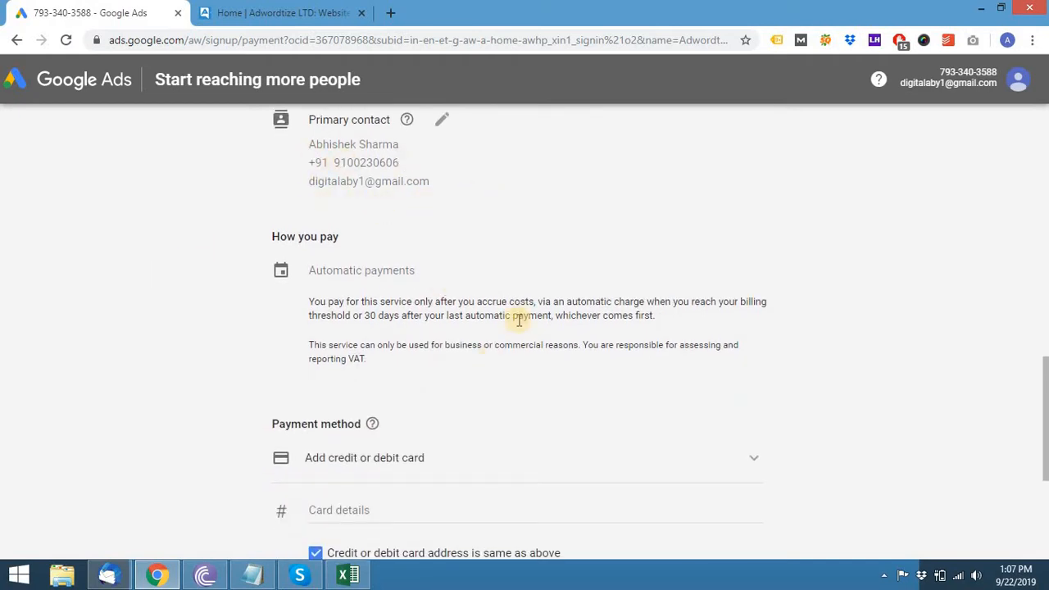
pyautogui.scroll(-2, 519, 320)
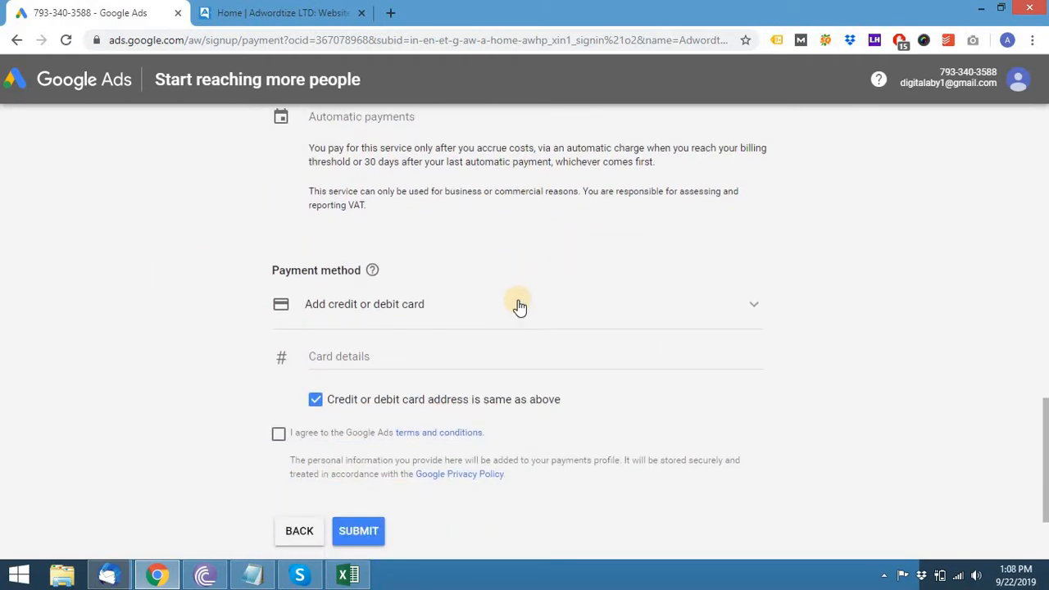
pyautogui.scroll(-2, 468, 352)
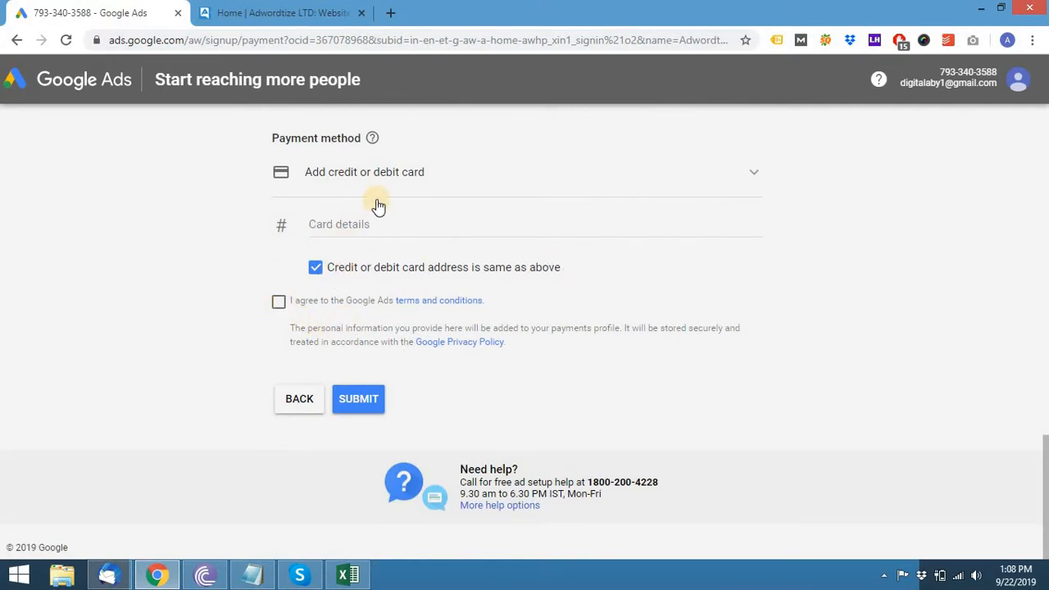
pyautogui.scroll(5, 408, 227)
pyautogui.scroll(5, 407, 226)
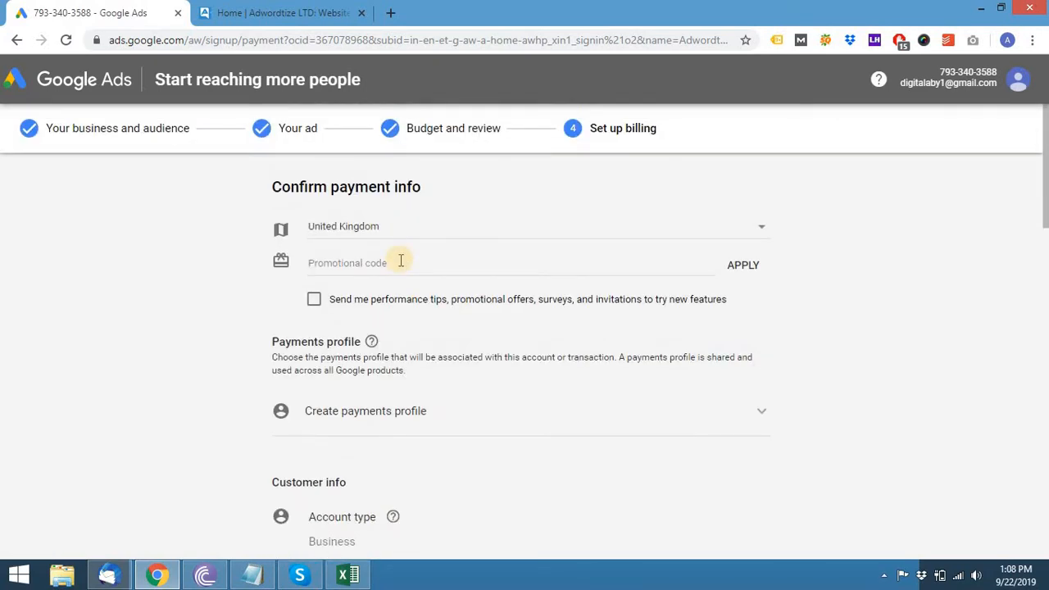
pyautogui.scroll(-12, 401, 262)
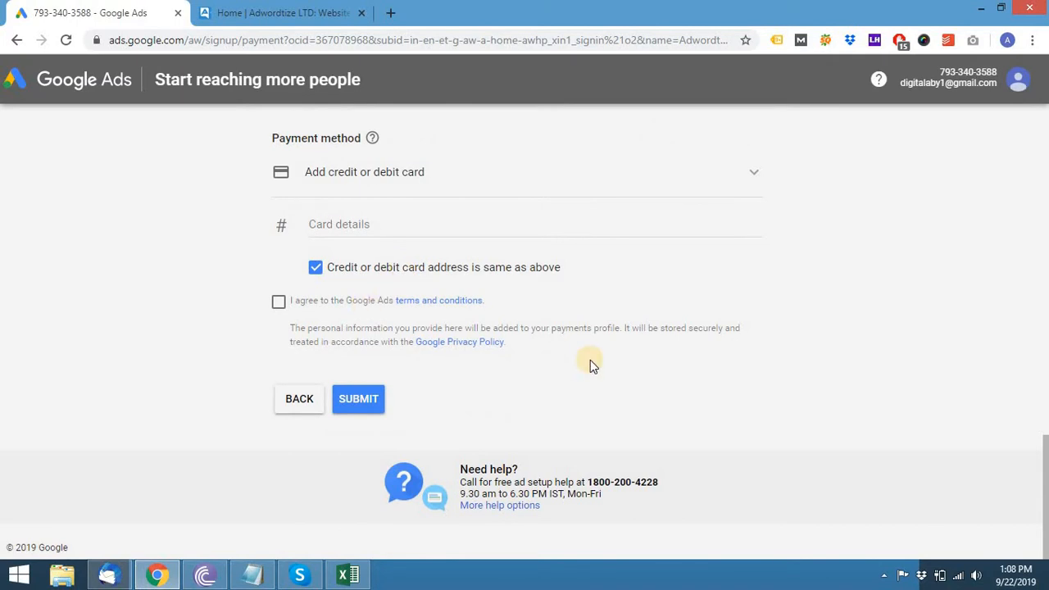
pyautogui.scroll(12, 590, 363)
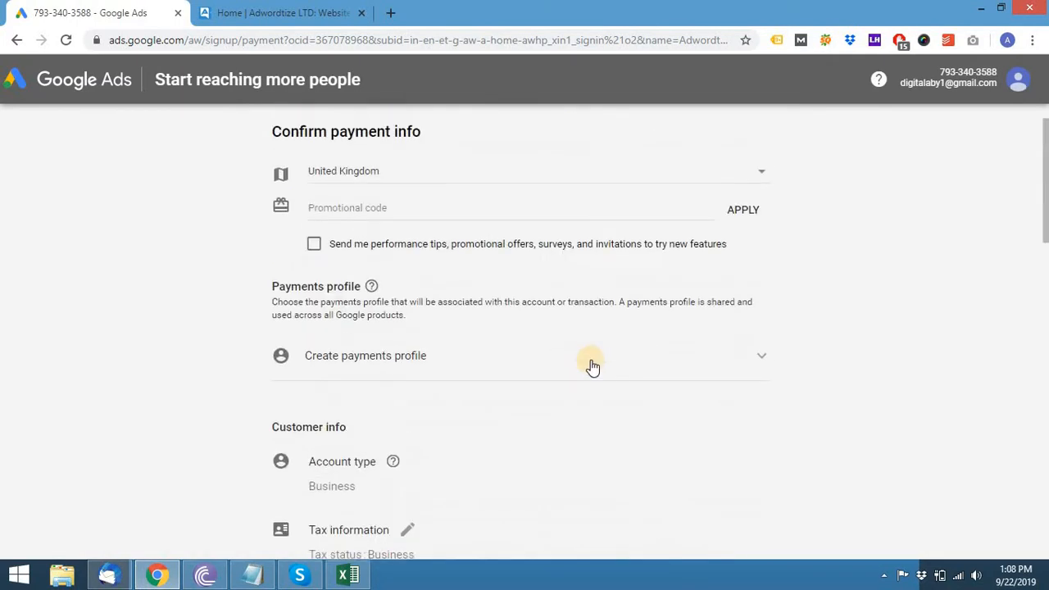
pyautogui.scroll(-12, 560, 326)
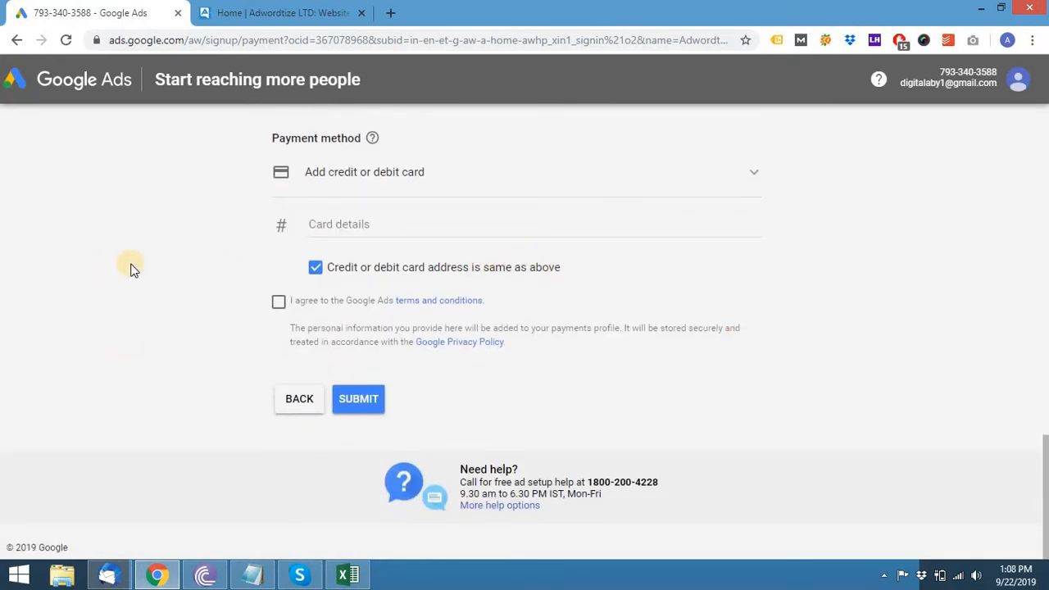
pyautogui.scroll(12, 131, 269)
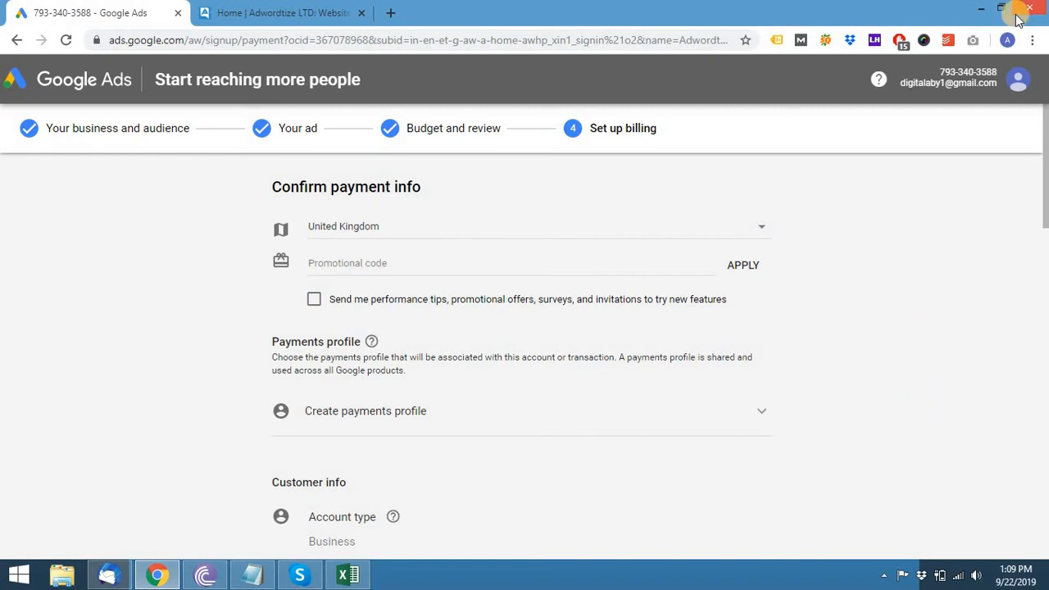
# - Minimize the Chrome window to reveal the Adwordtize-branded desktop
pyautogui.click(981, 9)
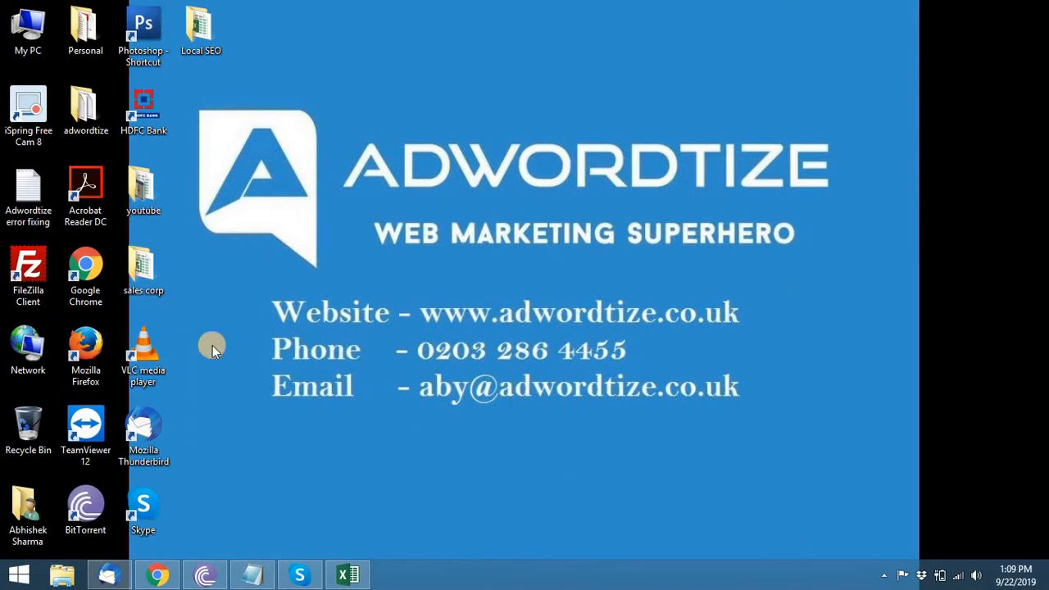